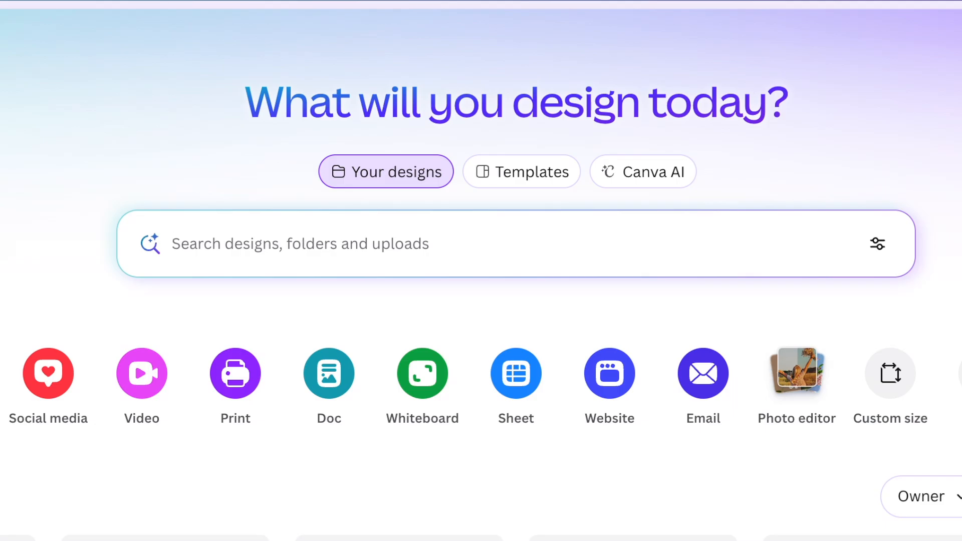
# Step: Search the templates for "etsy banner" and start customizing the Cream Modern Photograph Etsy Shop Cover
pyautogui.write('etsy banner')
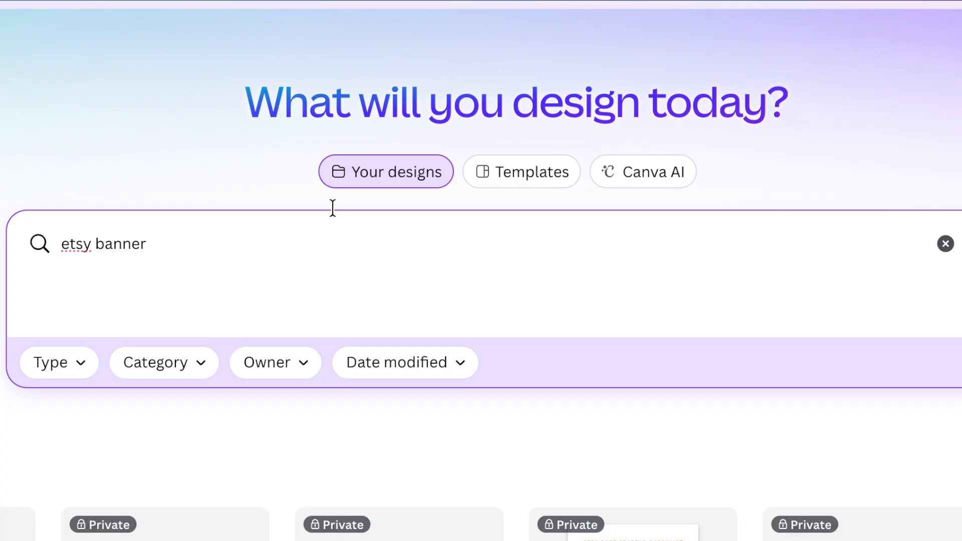
pyautogui.click(520, 177)
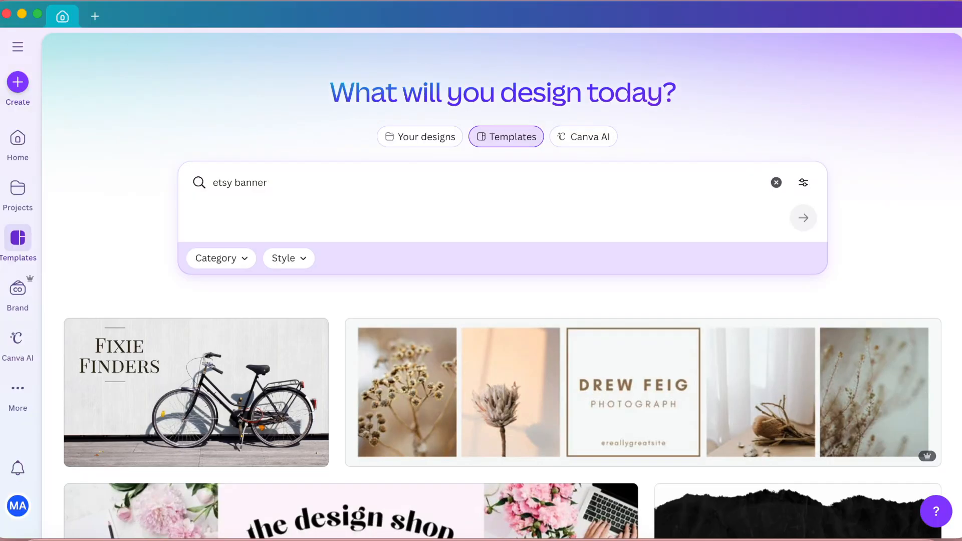
pyautogui.click(584, 393)
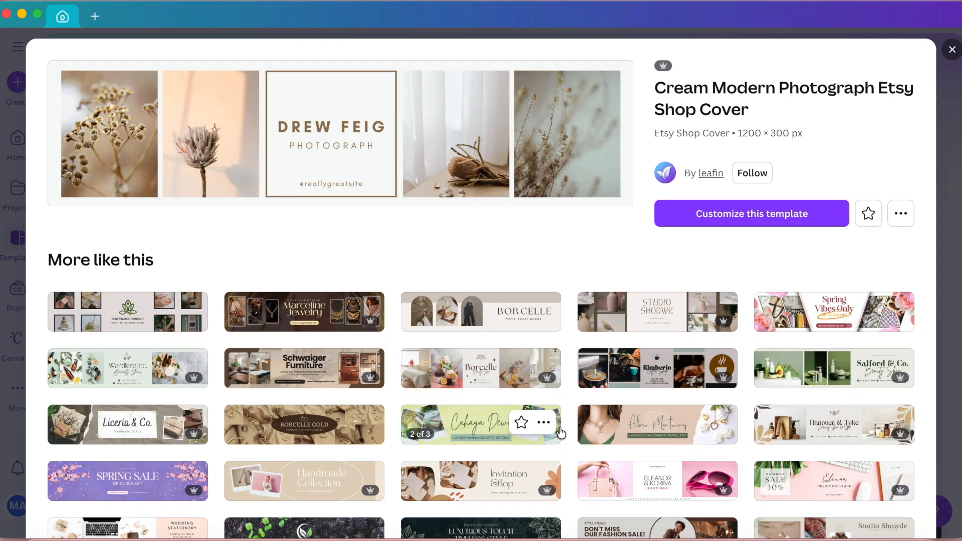
pyautogui.click(759, 216)
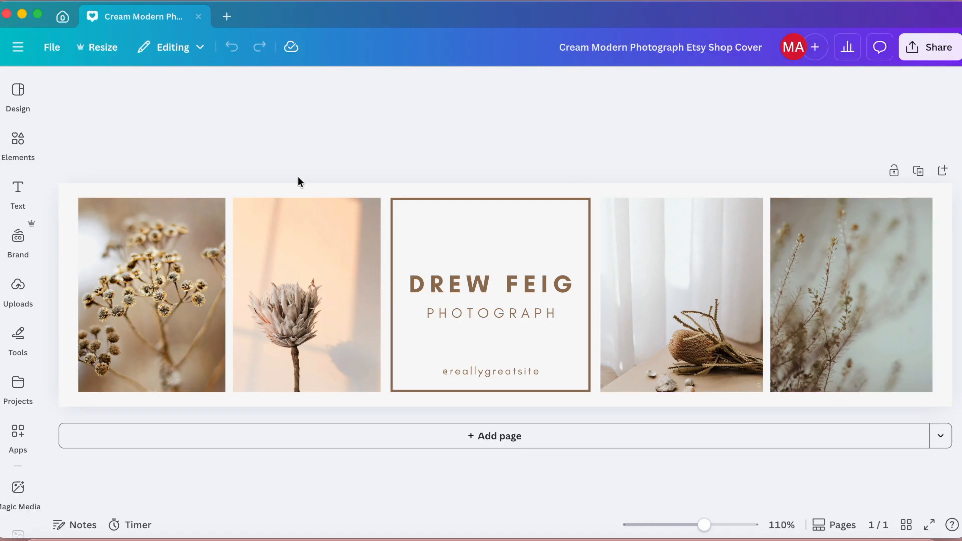
# Step: Delete all the template's photos, text and frame, and set the page background to beige
pyautogui.moveTo(71, 151); pyautogui.dragTo(915, 419)
pyautogui.press('Delete')
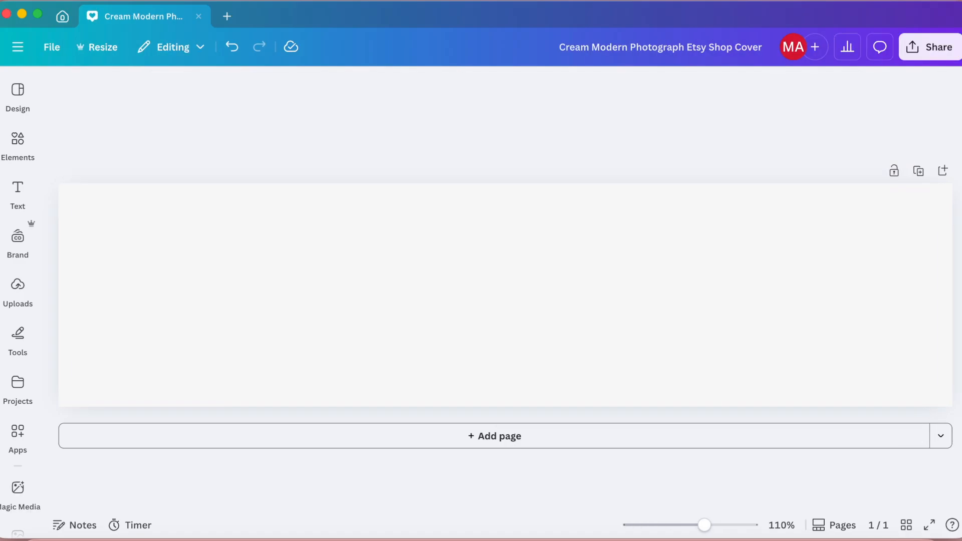
pyautogui.click(694, 363)
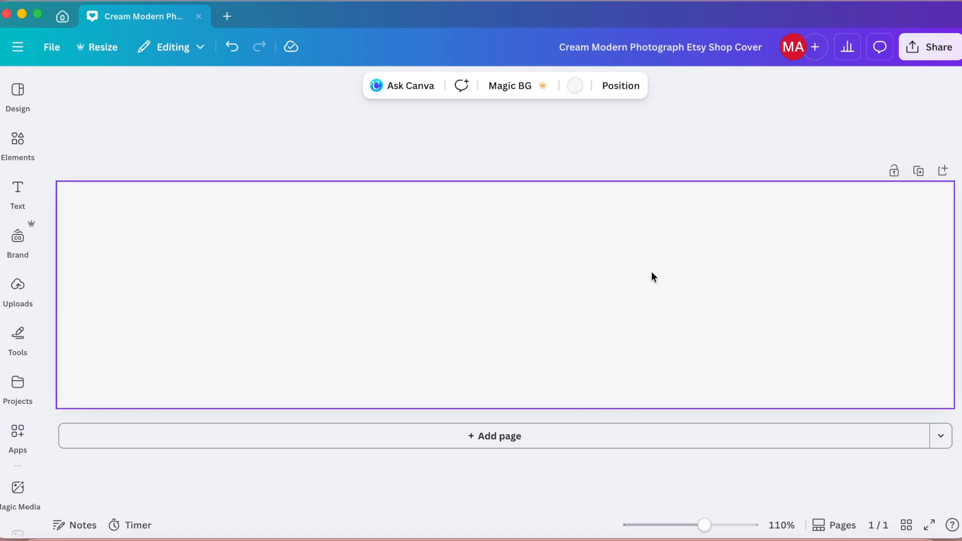
pyautogui.press('super+z')
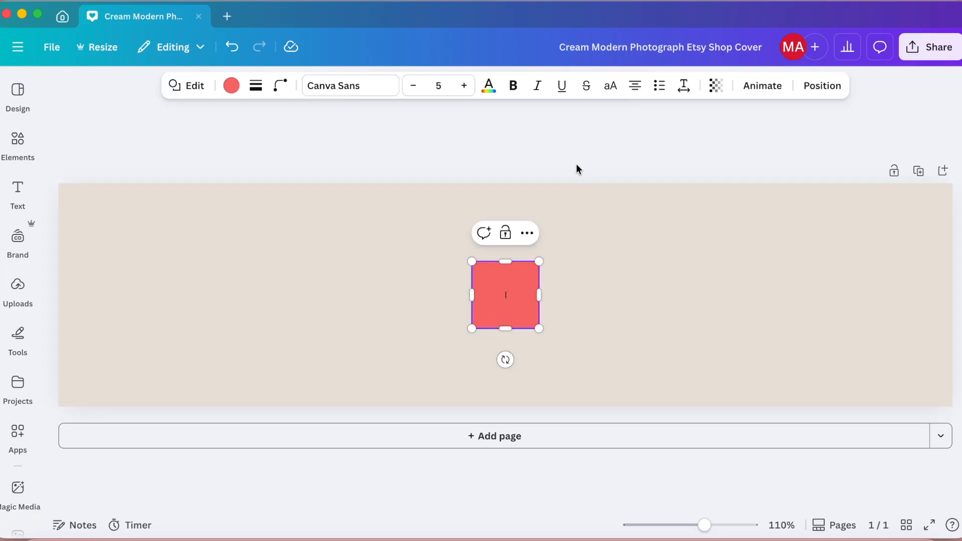
# Step: Reshape the red square into a thin black band spanning the full width of the banner's upper edge
pyautogui.click(580, 135)
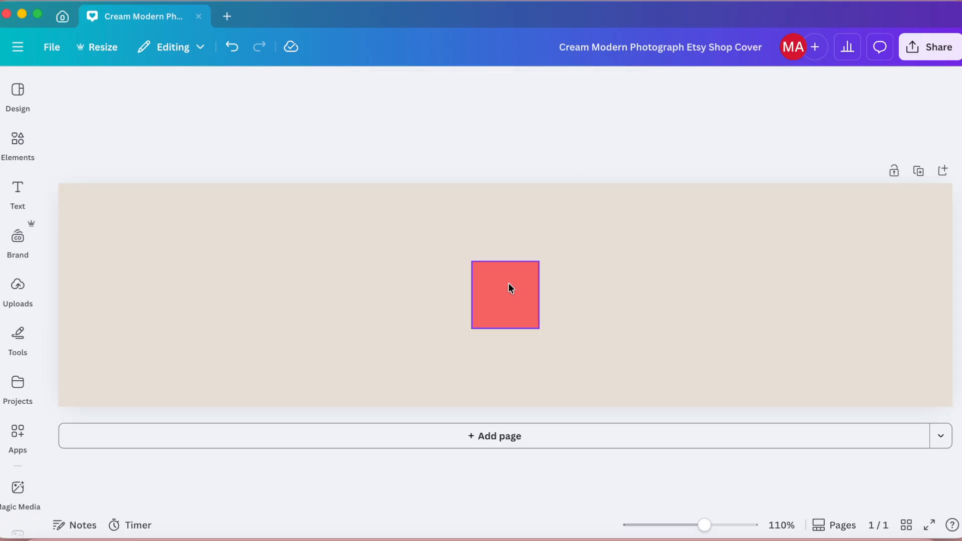
pyautogui.moveTo(509, 283); pyautogui.dragTo(92, 203)
pyautogui.moveTo(92, 250); pyautogui.dragTo(93, 208)
pyautogui.moveTo(125, 196); pyautogui.dragTo(953, 195)
pyautogui.click(231, 85)
pyautogui.click(129, 224)
pyautogui.click(469, 173)
pyautogui.click(523, 203)
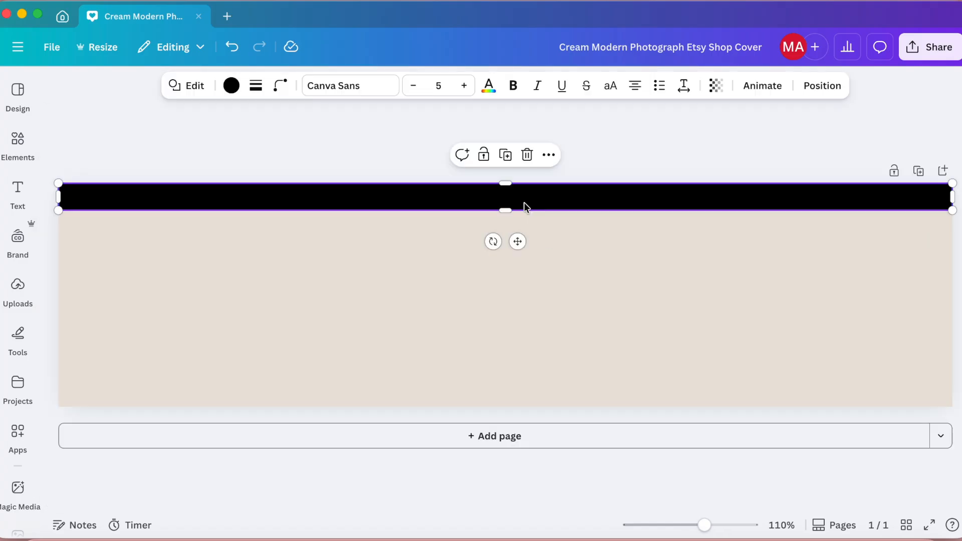
# Step: Duplicate the black band and place the copy along the banner's lower edge
pyautogui.click(504, 155)
pyautogui.moveTo(503, 210); pyautogui.dragTo(487, 388)
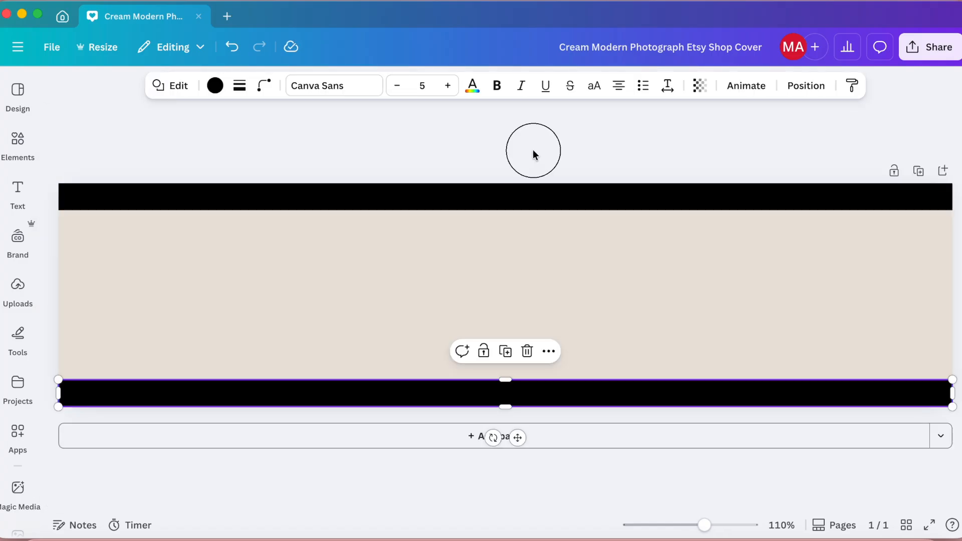
pyautogui.click(221, 357)
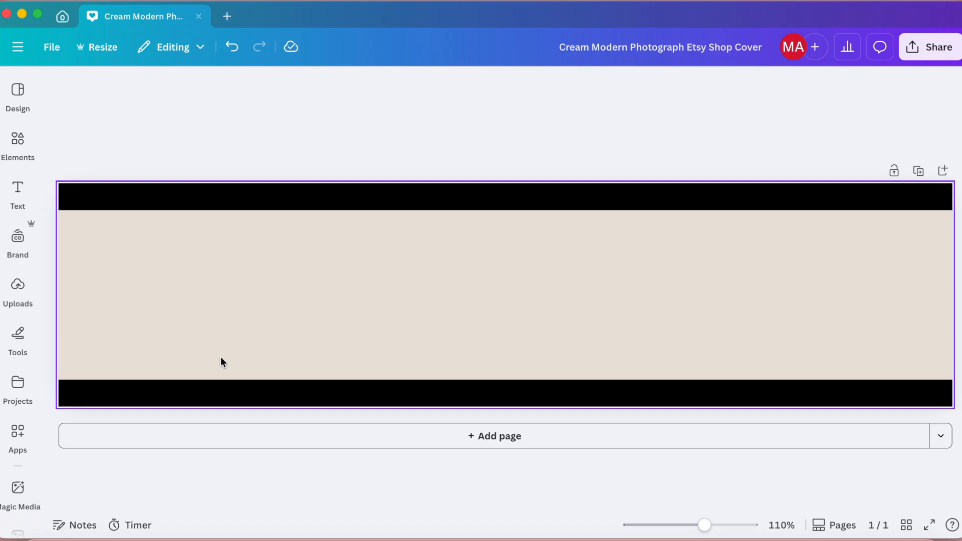
# Step: Change the banner's background to the cream brand color
pyautogui.click(535, 229)
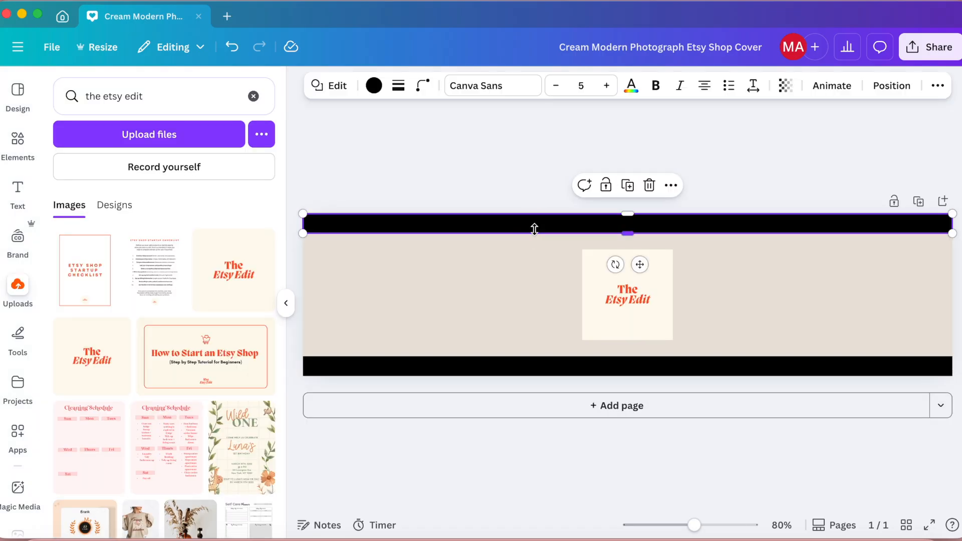
pyautogui.click(496, 311)
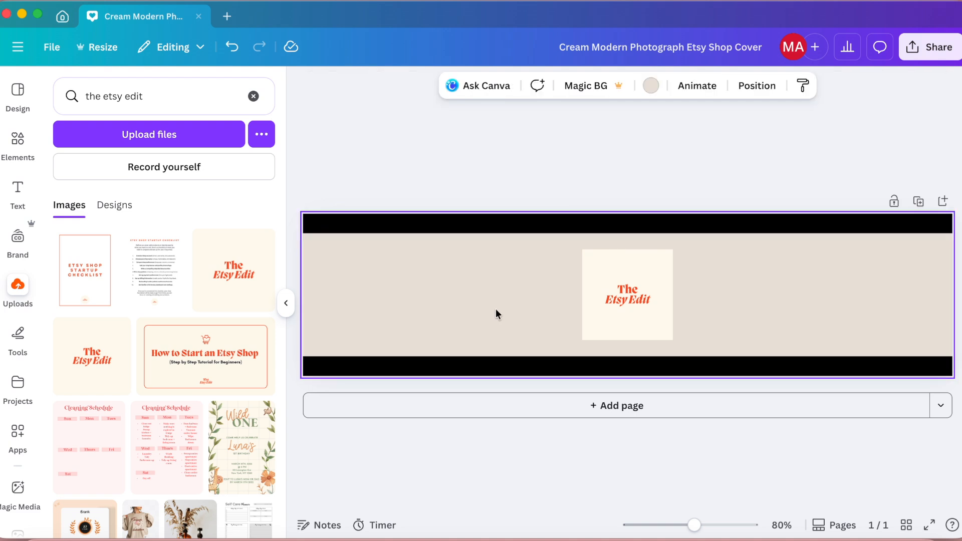
pyautogui.click(651, 86)
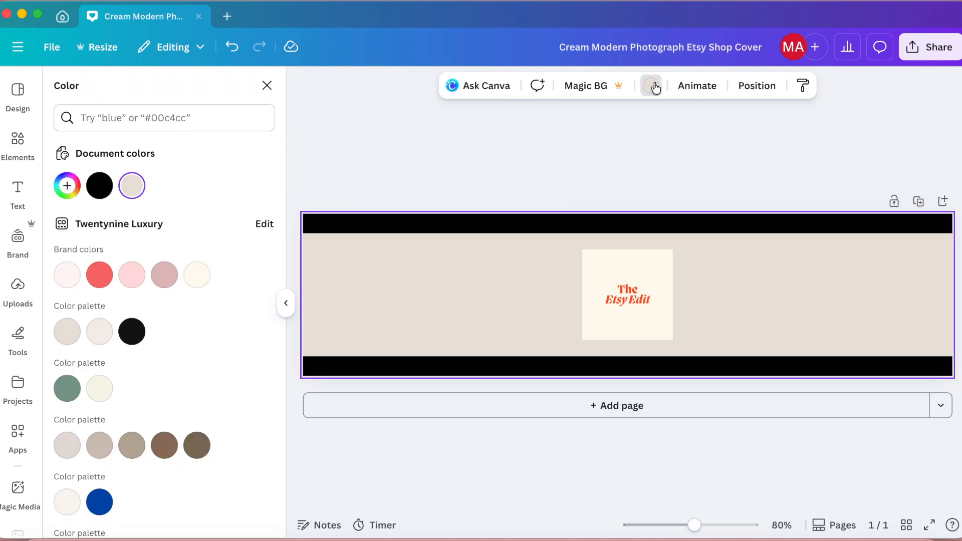
pyautogui.click(197, 276)
# Step: Recolor the upper and lower black bands with the logo's orange-red
pyautogui.click(381, 224)
pyautogui.click(374, 86)
pyautogui.click(374, 86)
pyautogui.scroll(-5, 136, 292)
pyautogui.scroll(5, 137, 293)
pyautogui.scroll(-10, 136, 294)
pyautogui.click(131, 225)
pyautogui.click(381, 366)
pyautogui.click(129, 223)
# Step: Enlarge The Etsy Edit logo, crop its empty margins and center it between the two bands
pyautogui.click(647, 291)
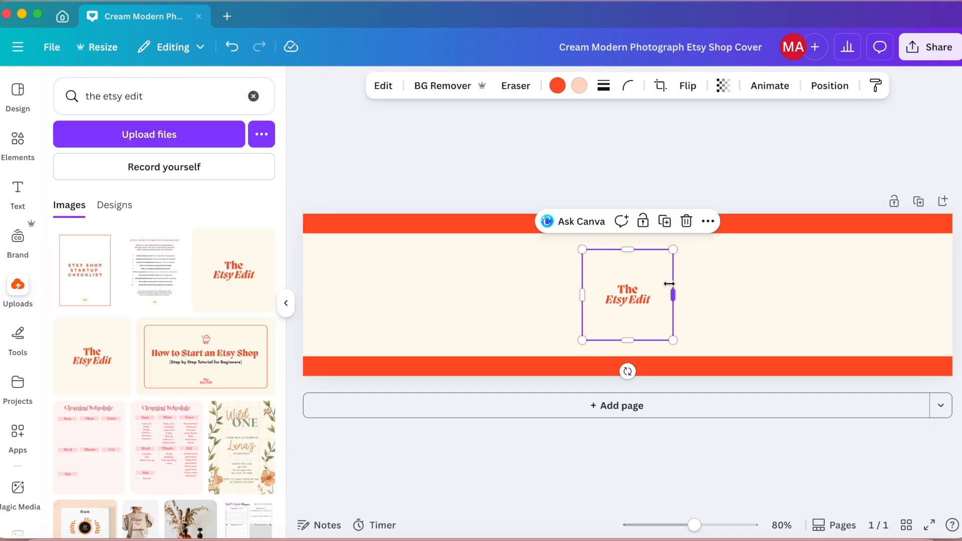
pyautogui.moveTo(674, 340); pyautogui.dragTo(779, 445)
pyautogui.moveTo(681, 301); pyautogui.dragTo(640, 260)
pyautogui.moveTo(631, 195); pyautogui.dragTo(630, 252)
pyautogui.moveTo(632, 396); pyautogui.dragTo(631, 333)
pyautogui.moveTo(728, 330); pyautogui.dragTo(780, 351)
pyautogui.moveTo(681, 327); pyautogui.dragTo(656, 324)
pyautogui.click(675, 163)
# Step: Trim a little more off the logo image's upper margin and nudge the logo slightly upward
pyautogui.click(634, 249)
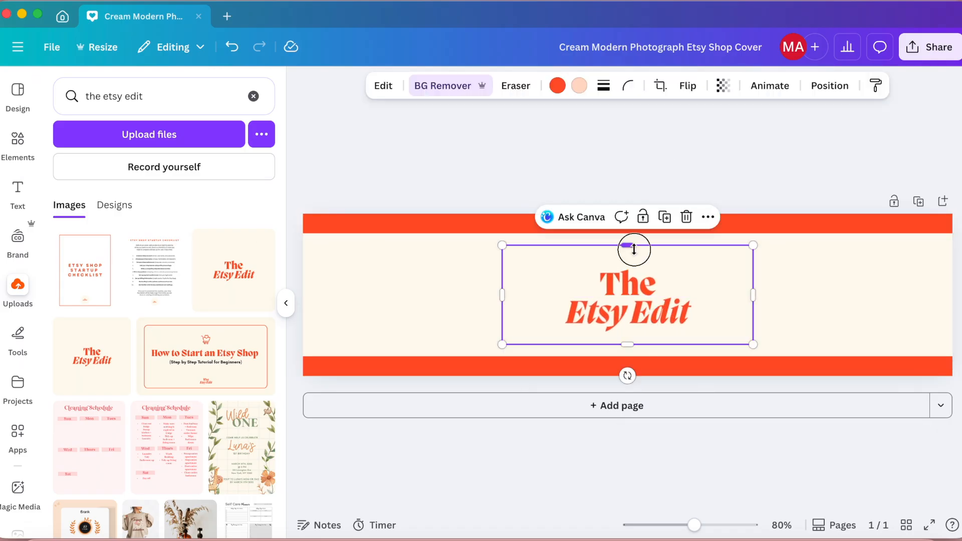
pyautogui.moveTo(634, 249); pyautogui.dragTo(634, 262)
pyautogui.moveTo(637, 314); pyautogui.dragTo(636, 307)
pyautogui.click(704, 104)
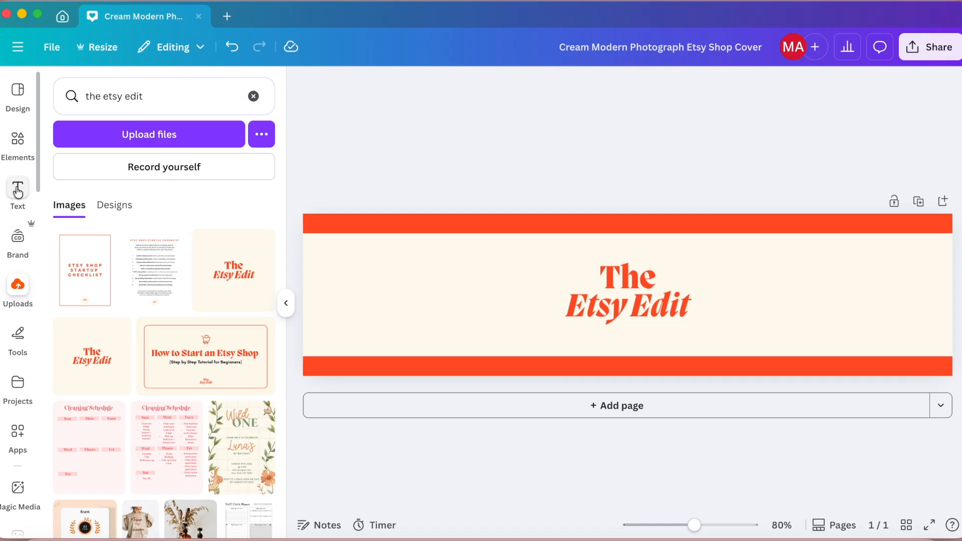
# Step: Add a subheading text box and move it onto the center of the upper band
pyautogui.click(18, 191)
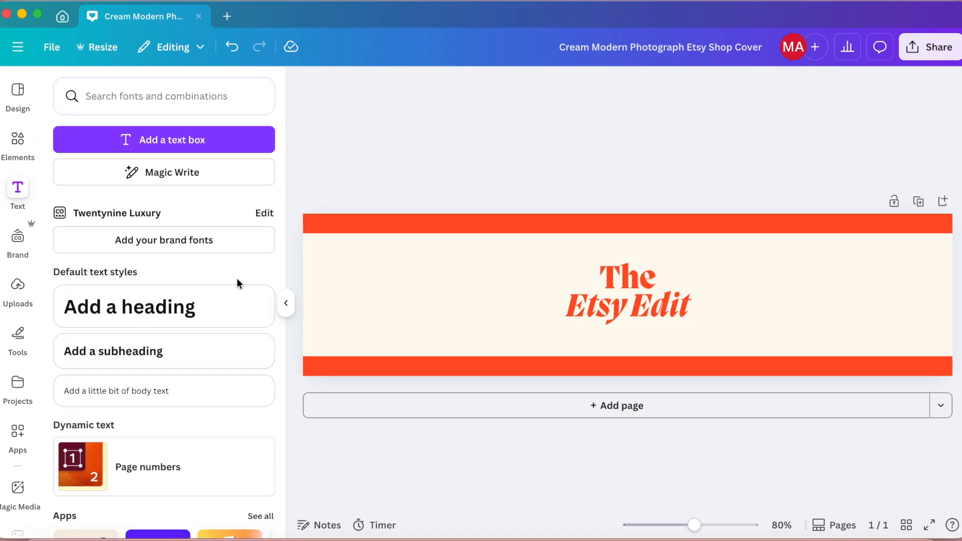
pyautogui.click(176, 364)
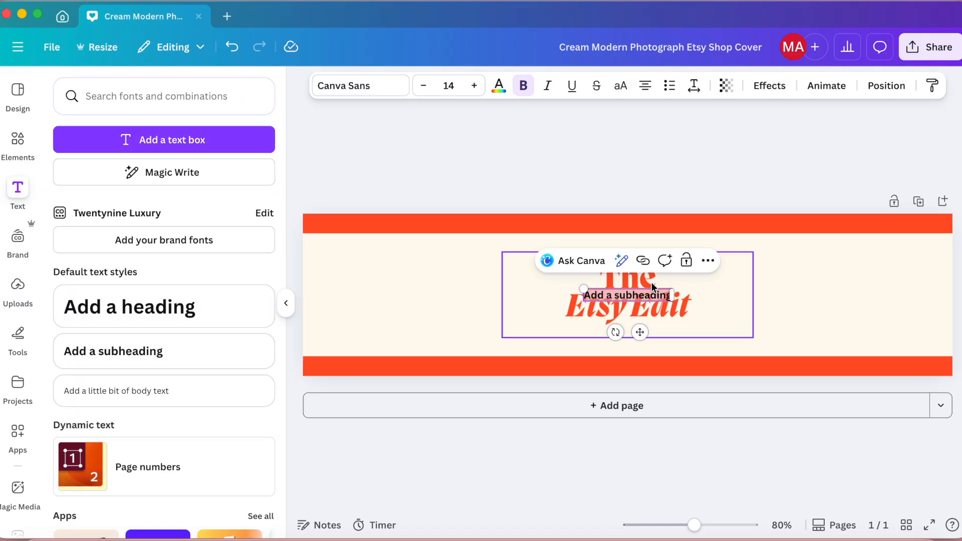
pyautogui.moveTo(640, 333); pyautogui.dragTo(636, 257)
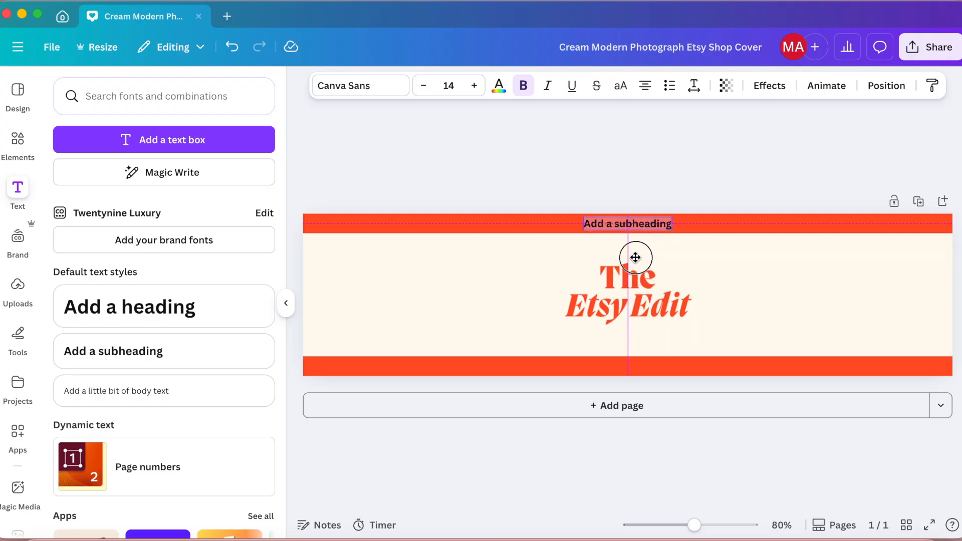
pyautogui.moveTo(635, 257); pyautogui.dragTo(635, 257)
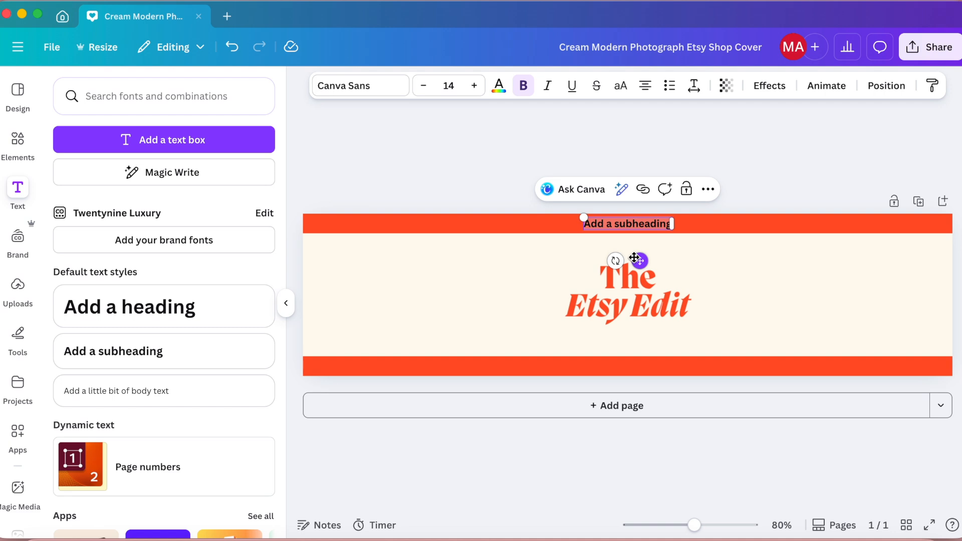
# Step: Replace the subheading's placeholder text with "Tutorials"
pyautogui.write('Turotial s')
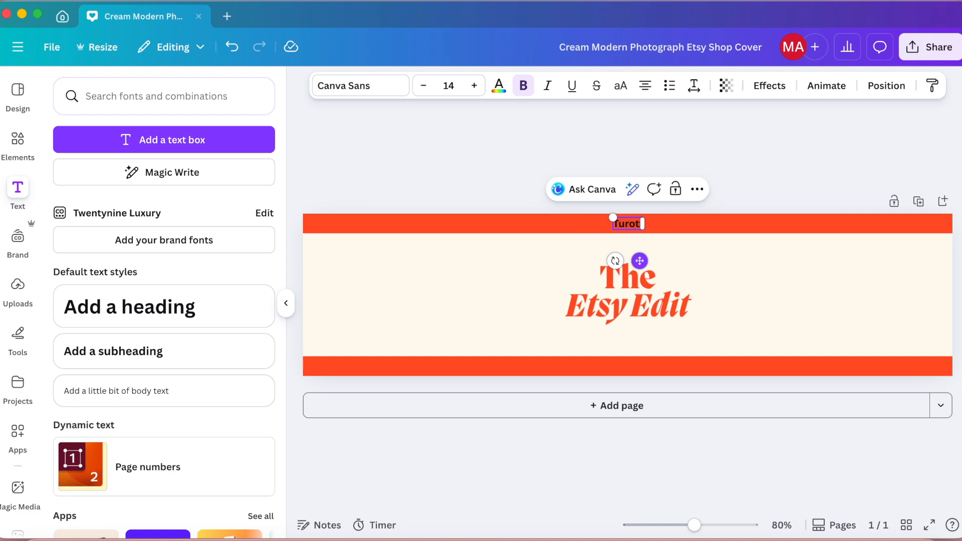
pyautogui.press('BackSpace')
pyautogui.press('BackSpace')
pyautogui.press('BackSpace')
pyautogui.press('BackSpace')
pyautogui.press('BackSpace')
pyautogui.press('BackSpace')
pyautogui.press('BackSpace')
pyautogui.press('BackSpace')
pyautogui.press('BackSpace')
pyautogui.press('BackSpace')
pyautogui.write('Tutorials')
# Step: Move the Tutorials label to the left end of the upper band and convert it to uppercase
pyautogui.moveTo(640, 260); pyautogui.dragTo(376, 260)
pyautogui.click(621, 86)
pyautogui.click(512, 175)
pyautogui.click(358, 228)
# Step: Set the TUTORIALS label's font to DM Serif Display
pyautogui.click(362, 86)
pyautogui.scroll(-4, 168, 370)
pyautogui.click(168, 352)
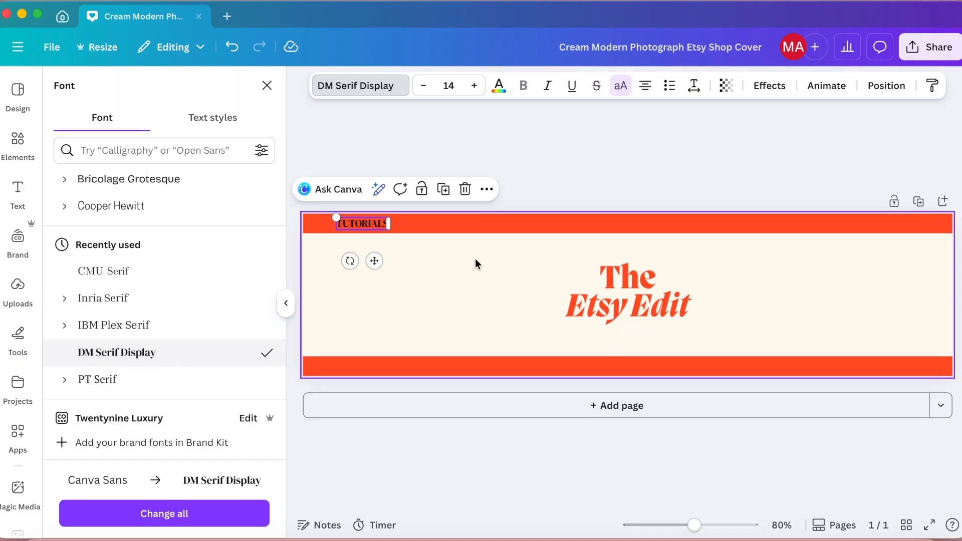
pyautogui.click(569, 180)
# Step: Color the TUTORIALS label light cream and increase its letter spacing
pyautogui.click(499, 86)
pyautogui.click(164, 187)
pyautogui.click(702, 118)
pyautogui.click(694, 86)
pyautogui.moveTo(649, 137); pyautogui.dragTo(655, 137)
# Step: Set the TUTORIALS label's font to Open Sauce
pyautogui.click(337, 86)
pyautogui.scroll(5, 204, 341)
pyautogui.click(202, 363)
pyautogui.click(572, 157)
# Step: Try bold formatting on the TUTORIALS label
pyautogui.click(375, 227)
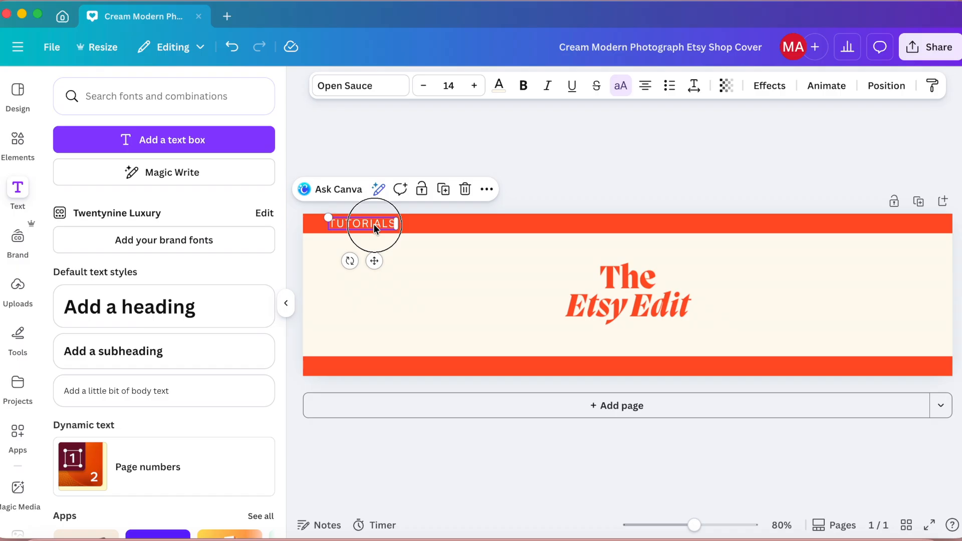
pyautogui.click(523, 85)
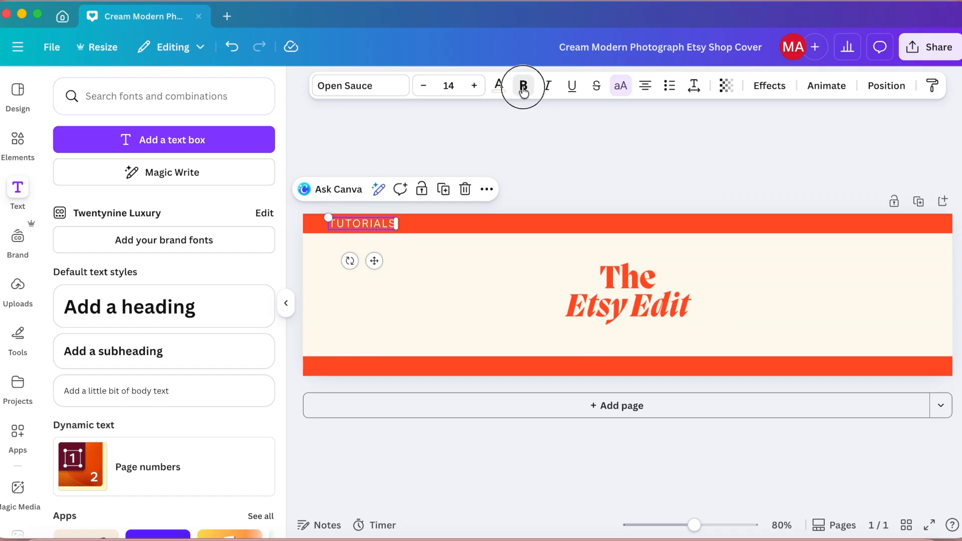
pyautogui.click(524, 88)
# Step: Duplicate the TUTORIALS label onto the center of the upper band and change the copy's text to "HOW TO'S"
pyautogui.click(443, 189)
pyautogui.moveTo(373, 226); pyautogui.dragTo(640, 221)
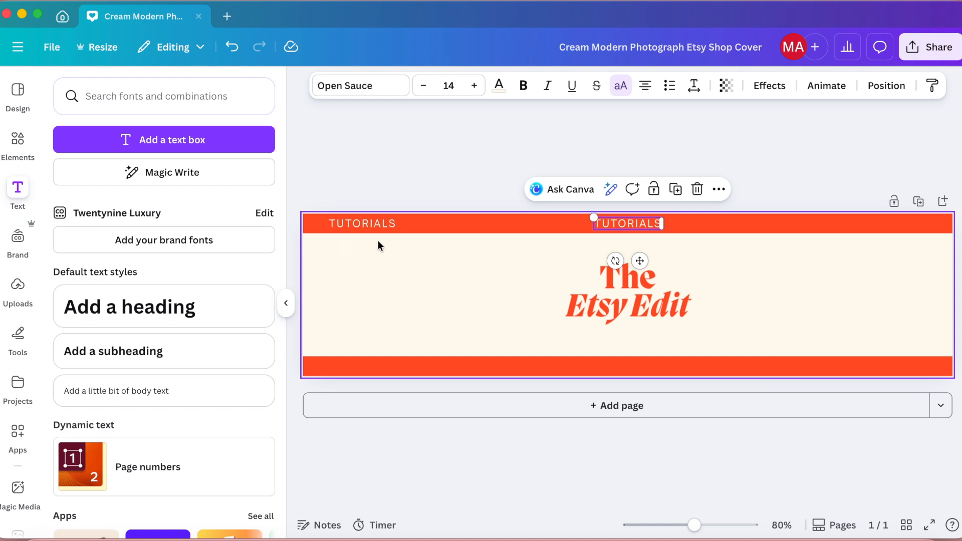
pyautogui.doubleClick(630, 222)
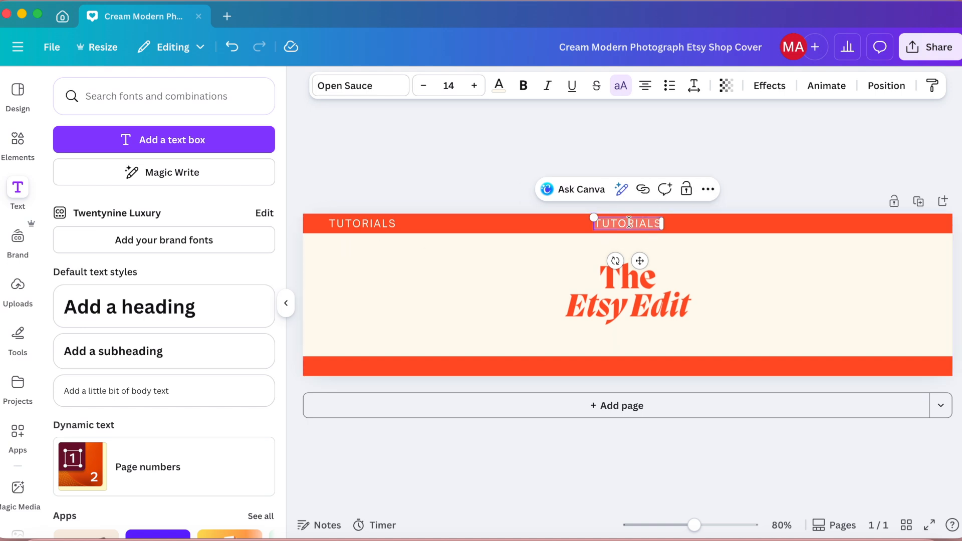
pyautogui.write('HOW TO')
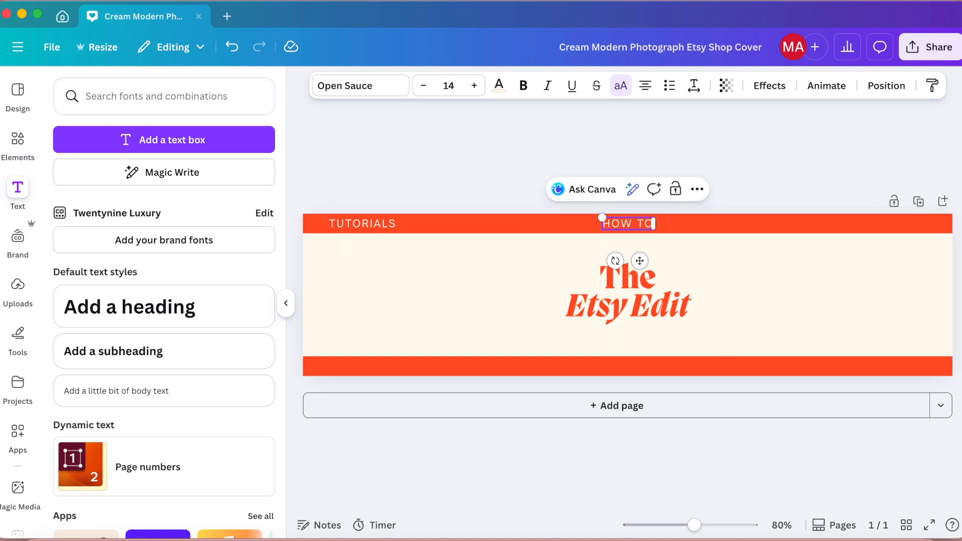
pyautogui.write(' VIDE')
pyautogui.press('BackSpace')
pyautogui.press('BackSpace')
pyautogui.press('BackSpace')
pyautogui.press('BackSpace')
pyautogui.press('BackSpace')
pyautogui.write("'S")
pyautogui.click(768, 177)
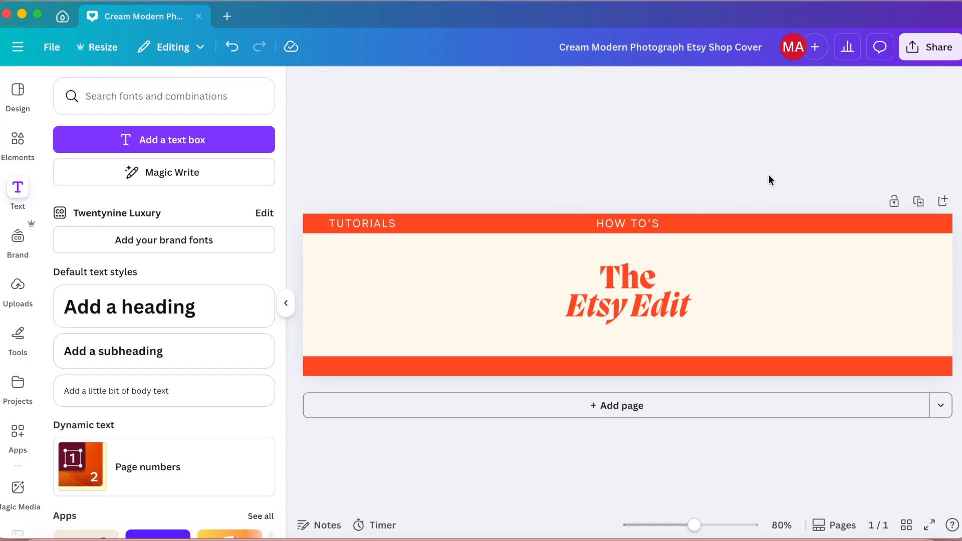
# Step: Duplicate the HOW TO'S label to the right end of the upper band and change the copy to "EVERYTHING ETSY"
pyautogui.click(636, 225)
pyautogui.click(675, 189)
pyautogui.moveTo(647, 266); pyautogui.dragTo(904, 262)
pyautogui.doubleClick(897, 223)
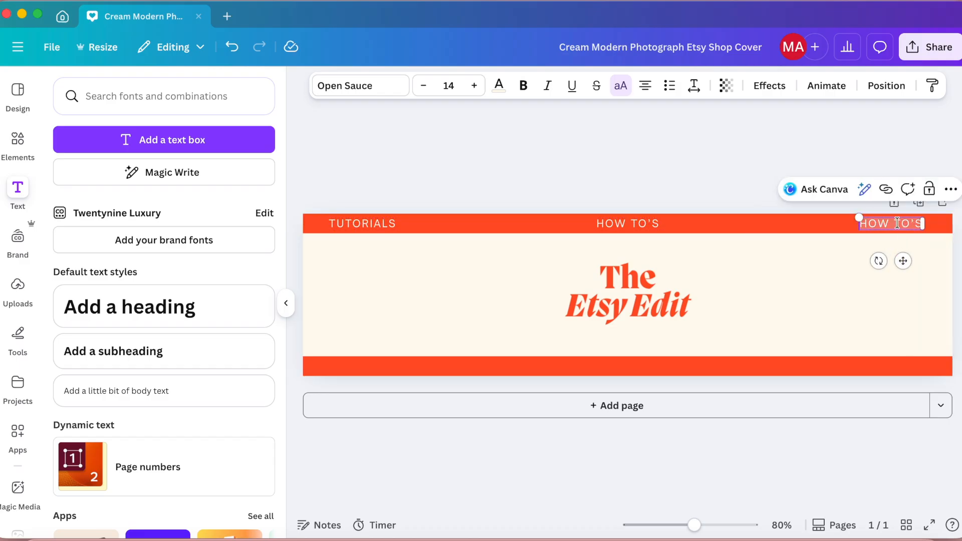
pyautogui.write('EVERYTH')
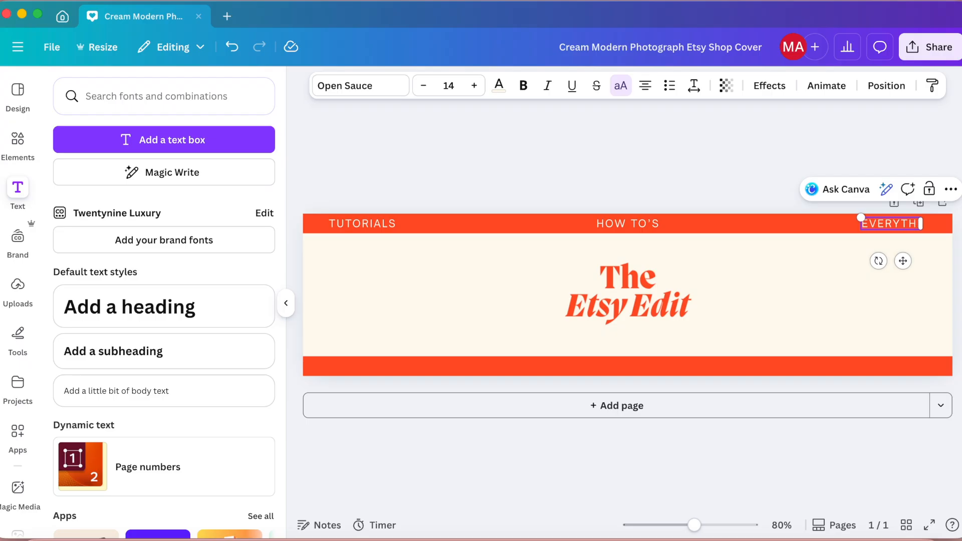
pyautogui.write('ING ETSY')
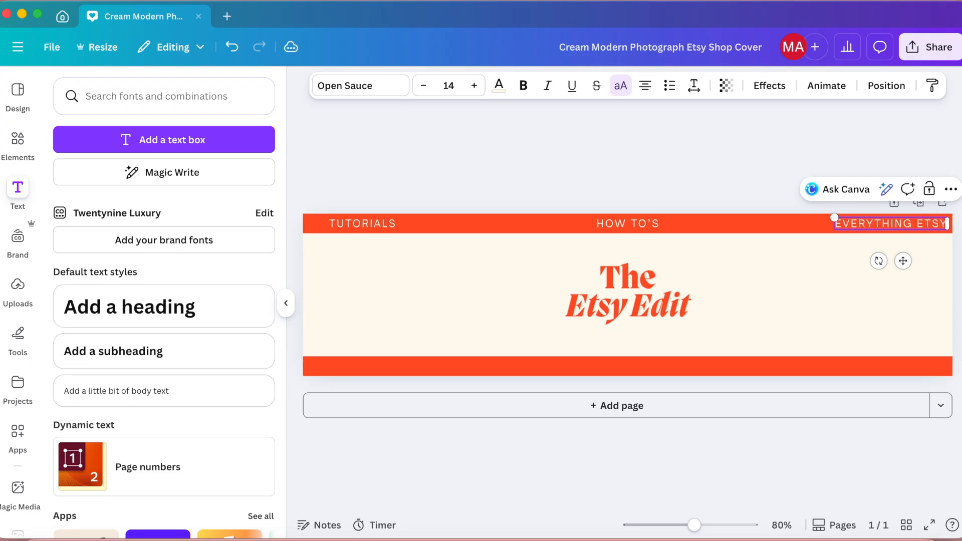
pyautogui.moveTo(904, 261); pyautogui.dragTo(897, 262)
pyautogui.click(755, 172)
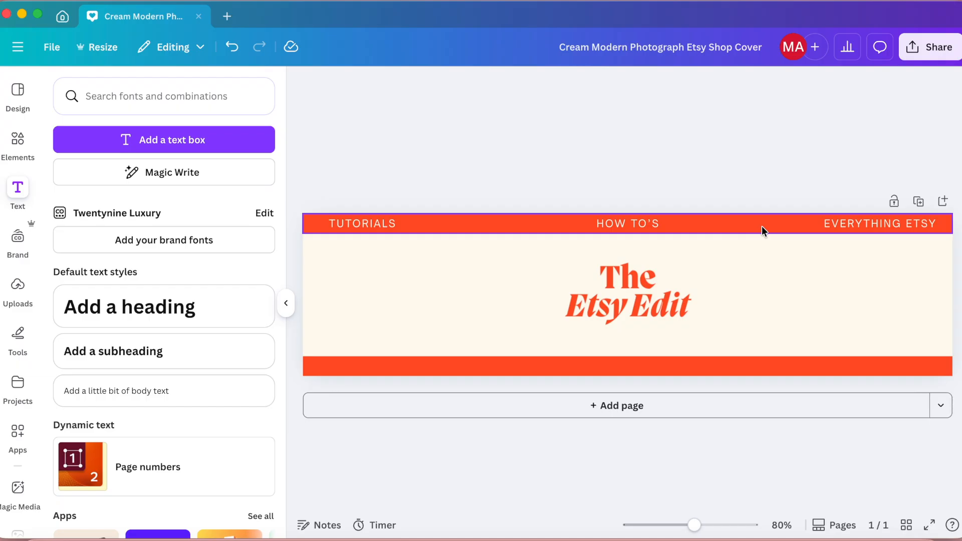
# Step: Add a heart shape, shrink it to fit the upper band, and place it between TUTORIALS and HOW TO'S
pyautogui.click(17, 142)
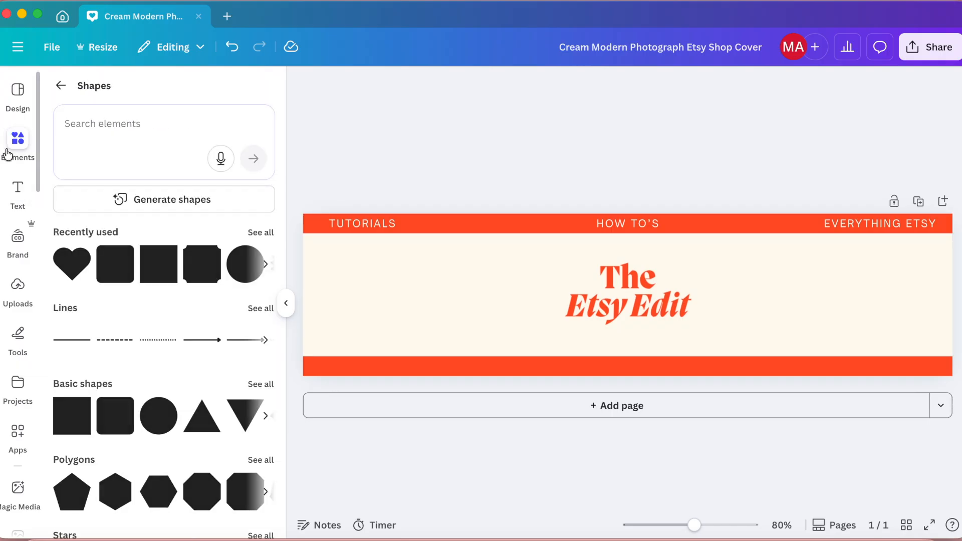
pyautogui.click(71, 262)
pyautogui.click(71, 262)
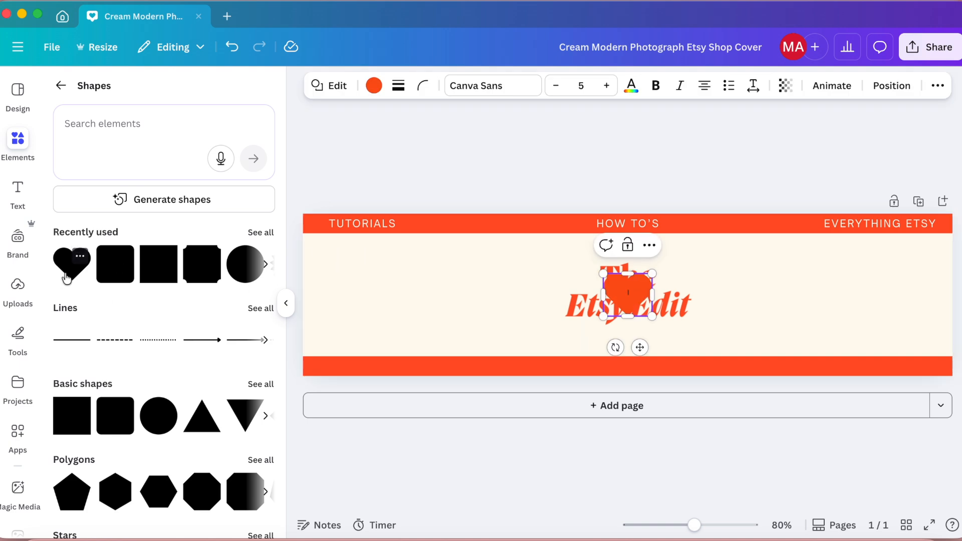
pyautogui.moveTo(609, 276); pyautogui.dragTo(640, 307)
pyautogui.moveTo(657, 347); pyautogui.dragTo(491, 256)
# Step: Recolor the heart with the cream document color
pyautogui.click(374, 86)
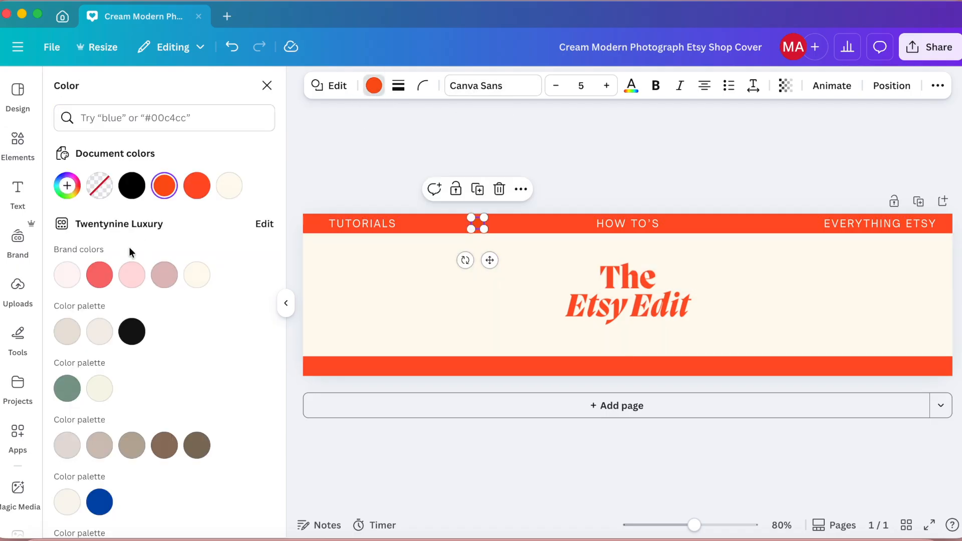
pyautogui.click(229, 185)
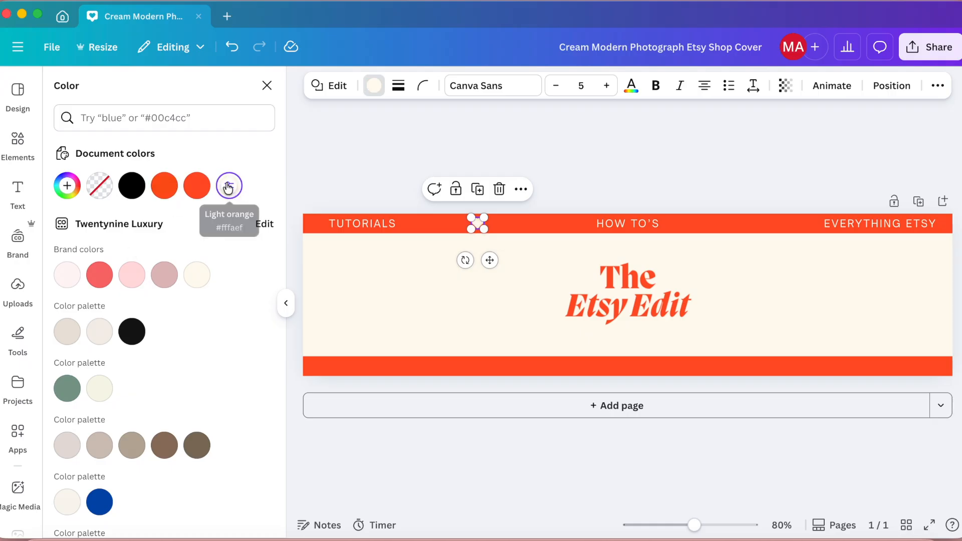
pyautogui.click(606, 187)
# Step: Duplicate the cream heart and place the copy on the upper band between HOW TO'S and EVERYTHING ETSY
pyautogui.click(474, 222)
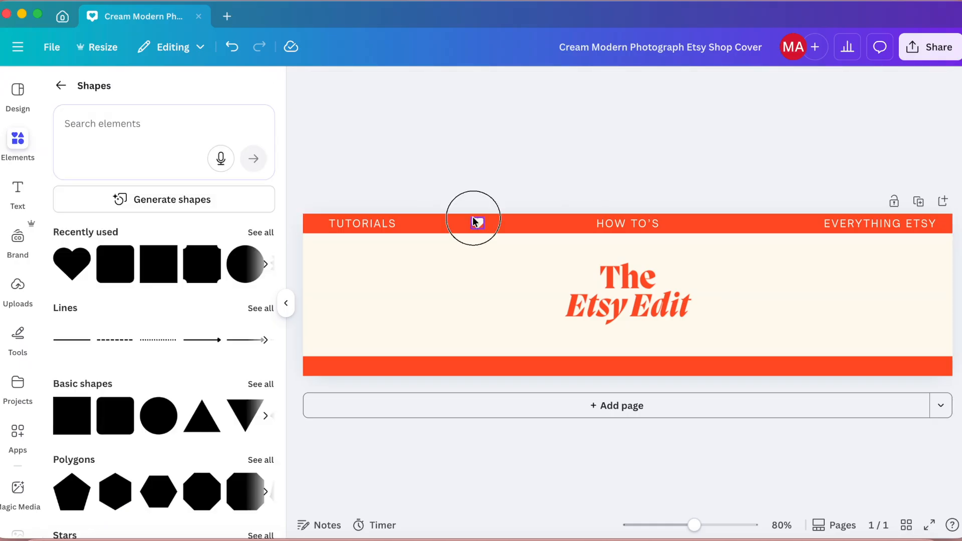
pyautogui.click(478, 189)
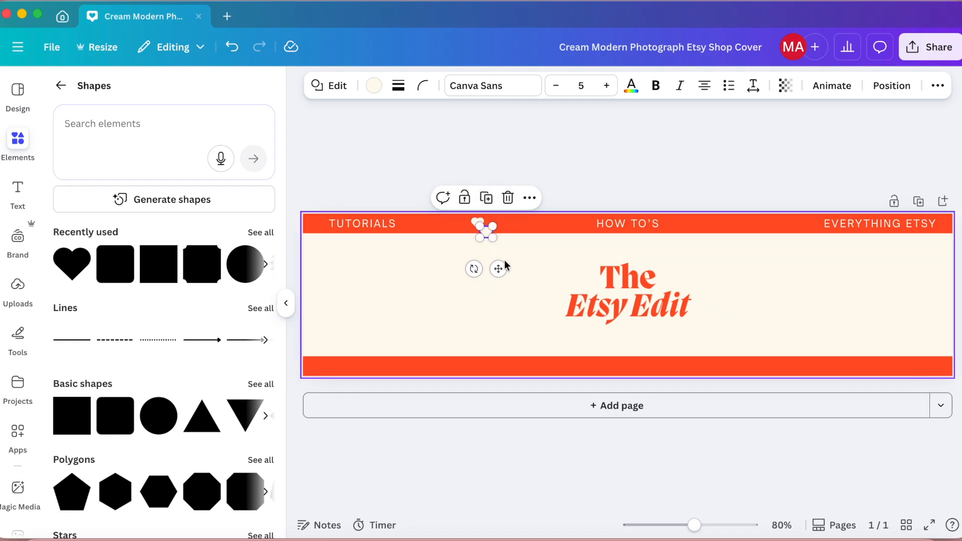
pyautogui.click(505, 271)
pyautogui.click(486, 230)
pyautogui.moveTo(496, 269); pyautogui.dragTo(765, 262)
pyautogui.click(771, 134)
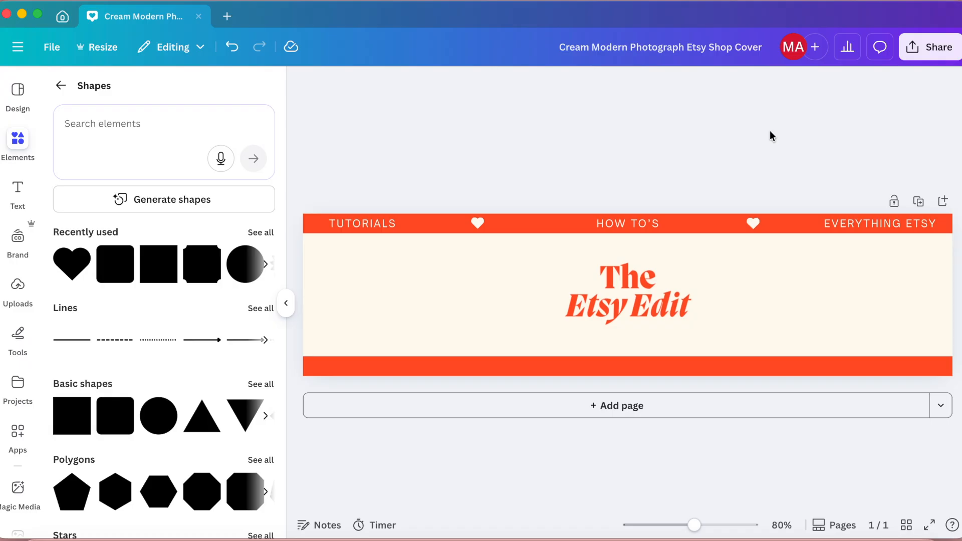
pyautogui.click(613, 227)
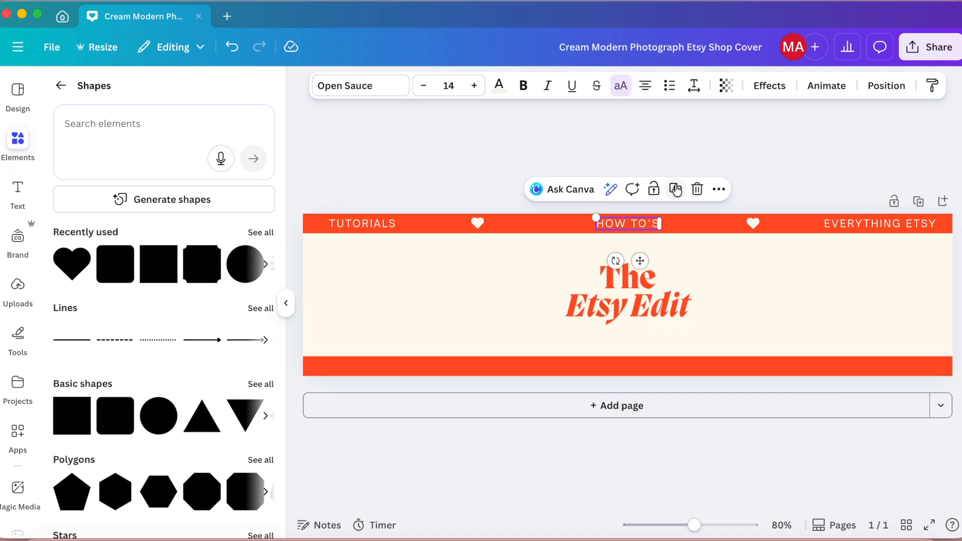
pyautogui.click(697, 189)
pyautogui.click(232, 47)
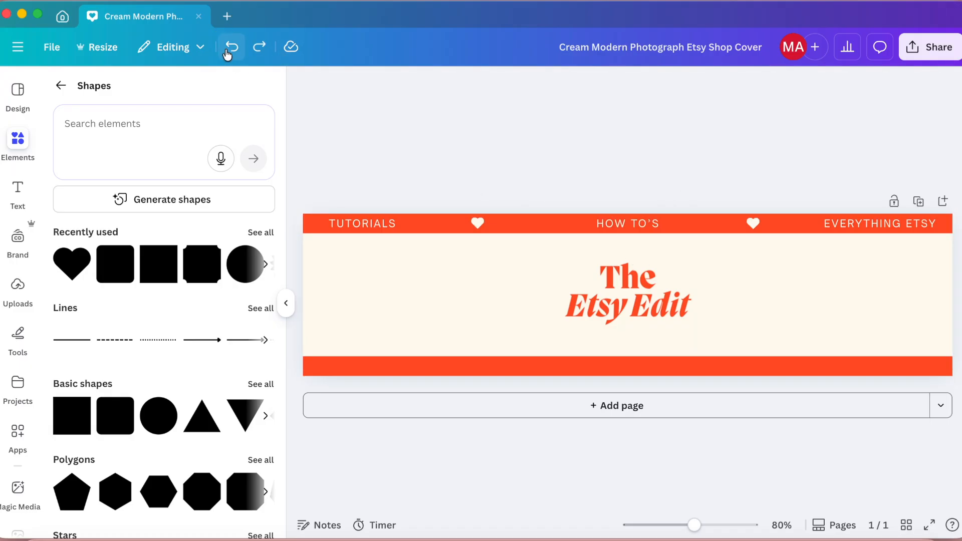
# Step: Duplicate the HOW TO'S label and place the copy in the center of the lower band
pyautogui.click(643, 223)
pyautogui.click(682, 192)
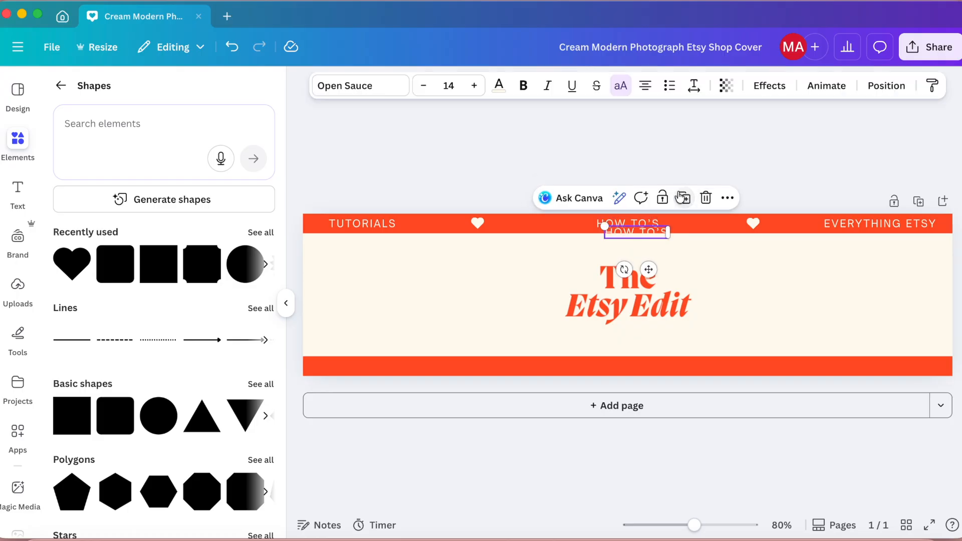
pyautogui.moveTo(635, 238); pyautogui.dragTo(634, 368)
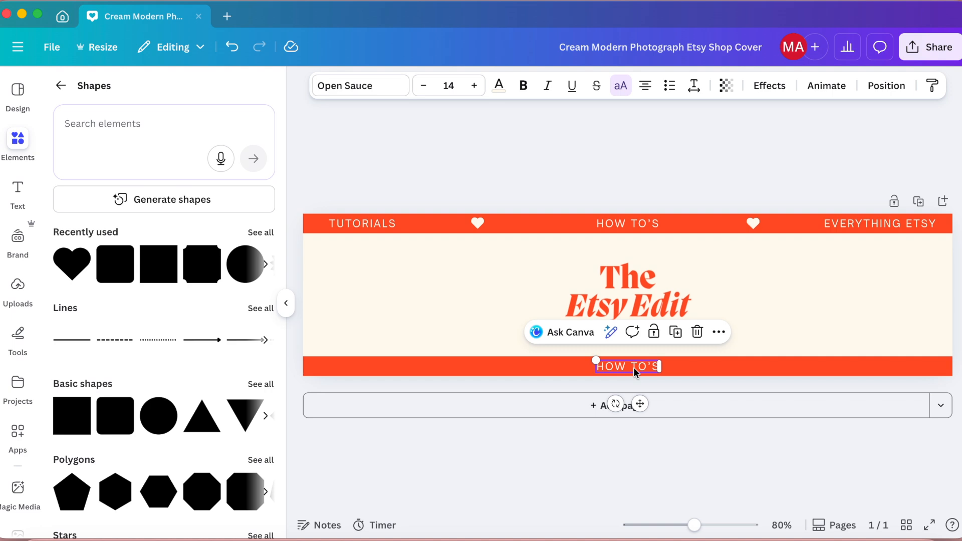
pyautogui.doubleClick(633, 368)
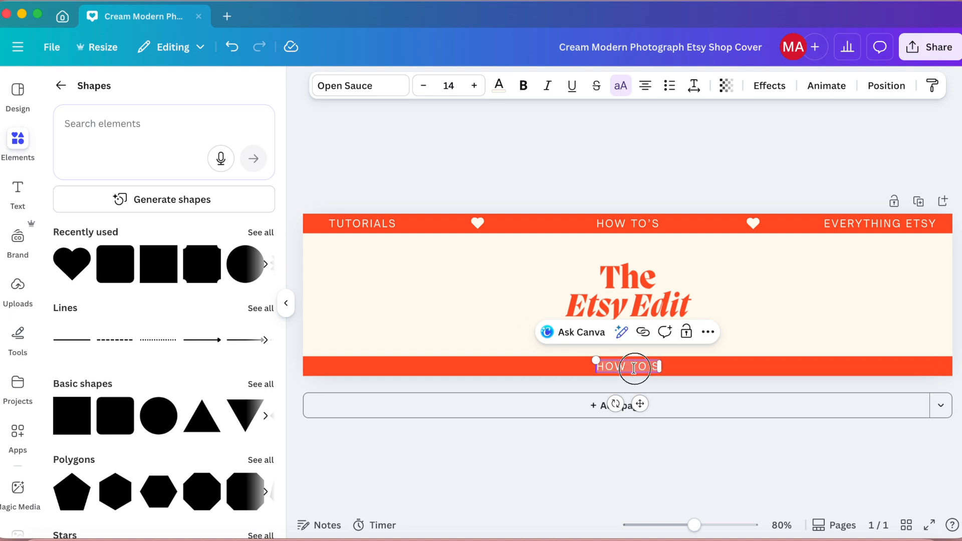
pyautogui.write('www')
pyautogui.write('.the')
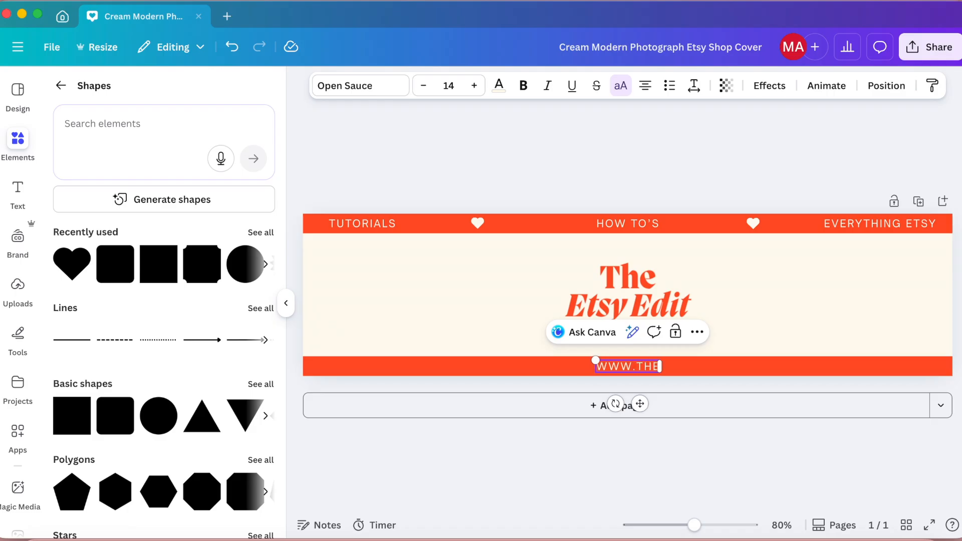
pyautogui.write('etsyedit.com')
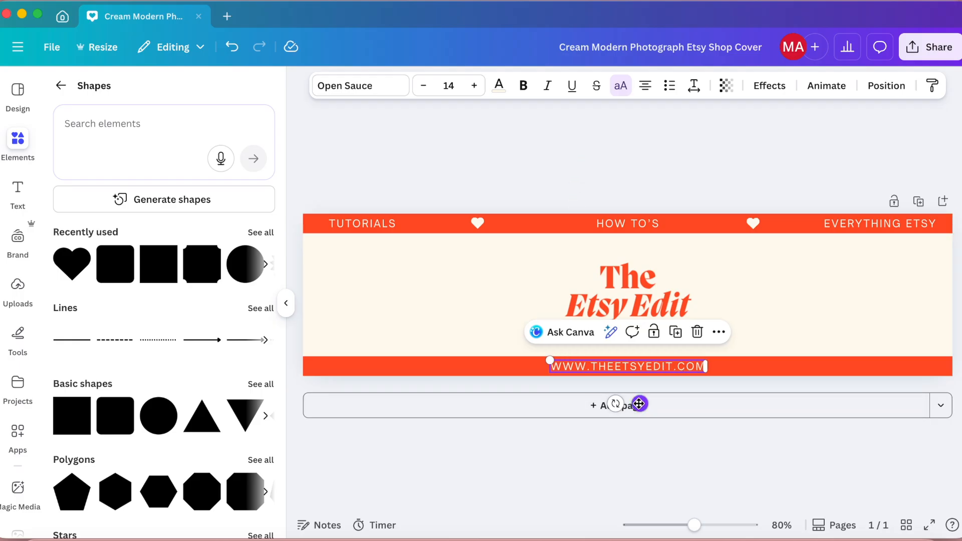
pyautogui.moveTo(639, 404); pyautogui.dragTo(637, 405)
pyautogui.click(520, 161)
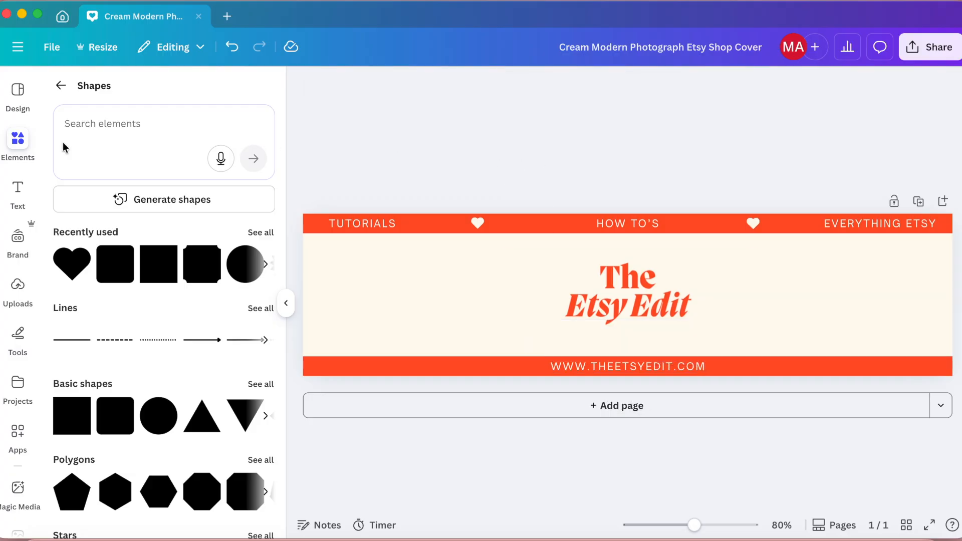
# Step: Search the elements for "instagram", add the white Instagram icon, and place it small at the left end of the lower band
pyautogui.click(124, 120)
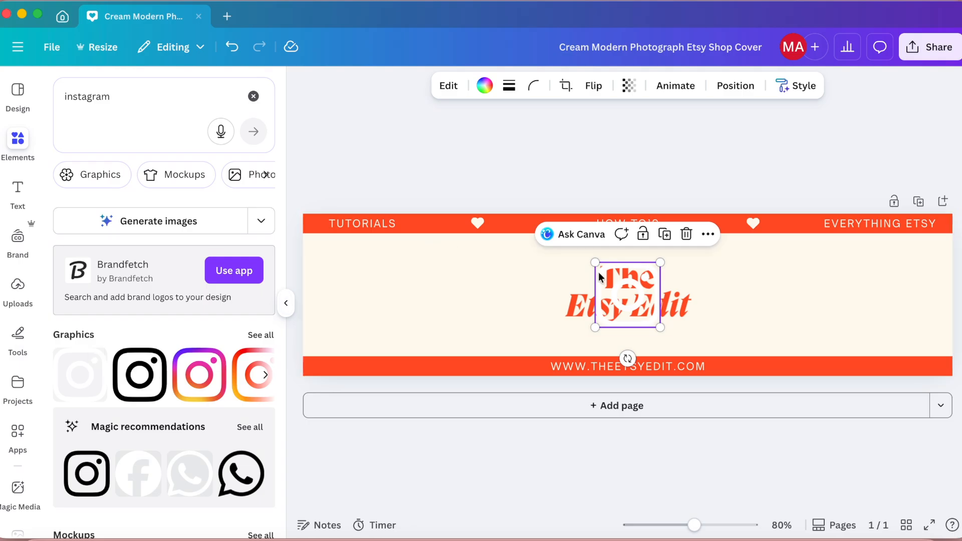
pyautogui.moveTo(592, 260); pyautogui.dragTo(646, 313)
pyautogui.moveTo(667, 356); pyautogui.dragTo(331, 403)
pyautogui.click(441, 168)
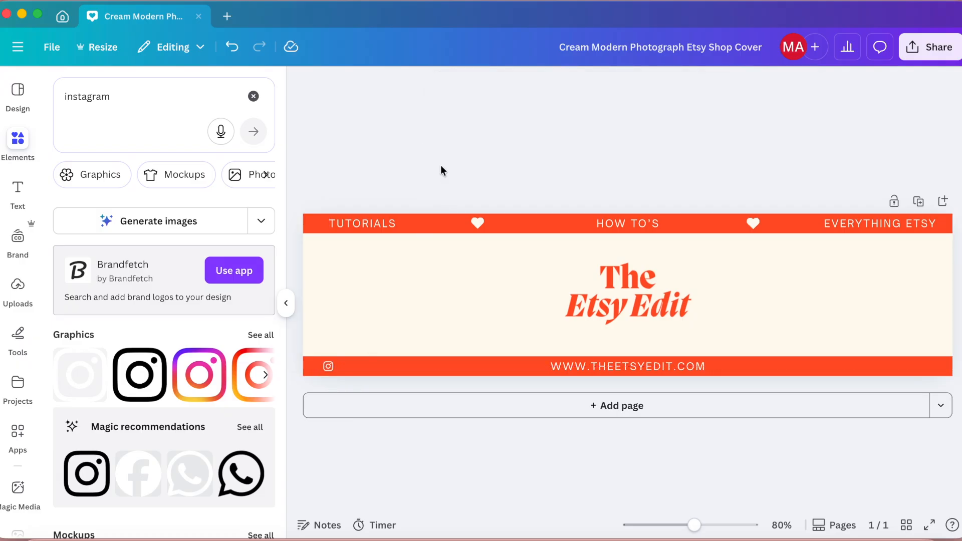
pyautogui.click(606, 367)
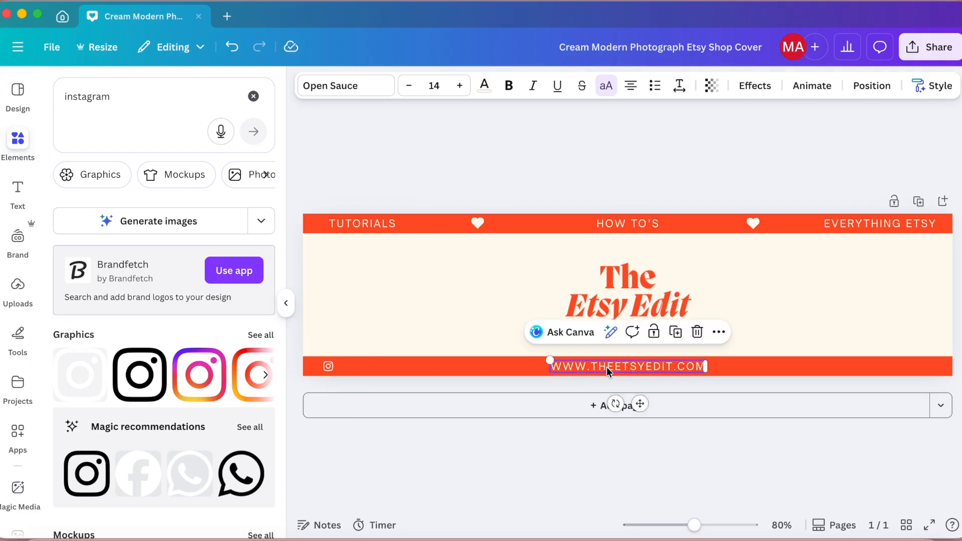
pyautogui.click(675, 332)
pyautogui.moveTo(658, 372); pyautogui.dragTo(460, 287)
pyautogui.doubleClick(460, 288)
pyautogui.moveTo(452, 327); pyautogui.dragTo(426, 401)
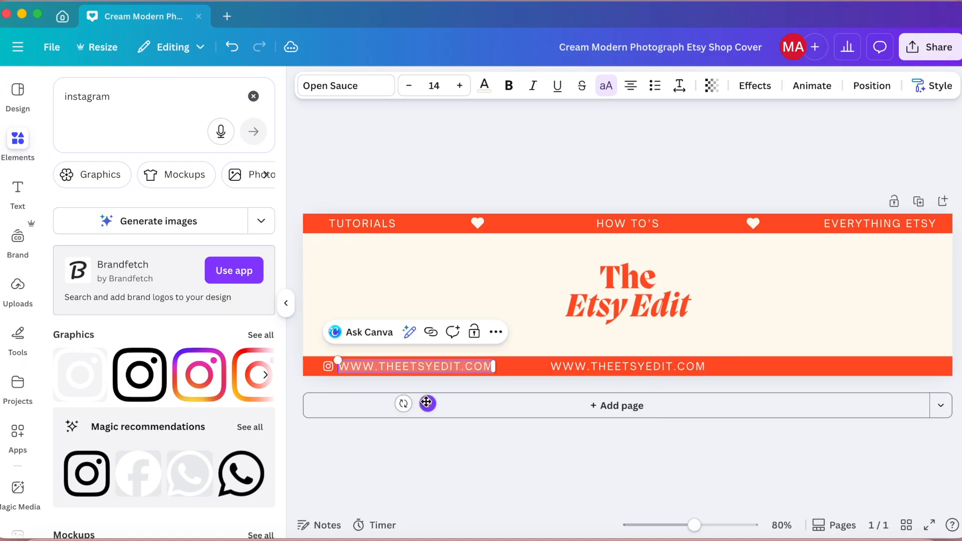
pyautogui.write('@')
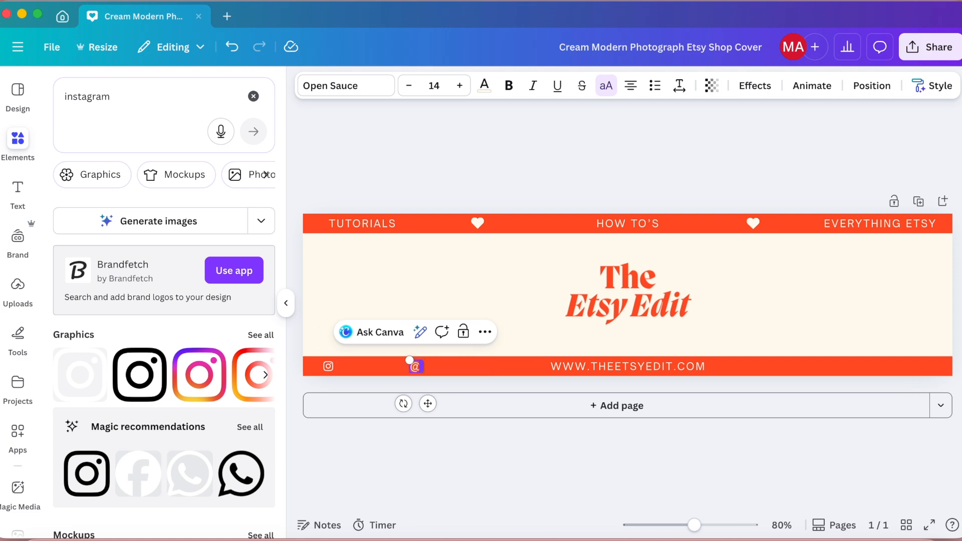
pyautogui.write('THEETSYEDIT')
pyautogui.moveTo(368, 361); pyautogui.dragTo(384, 368)
pyautogui.moveTo(434, 404); pyautogui.dragTo(390, 404)
pyautogui.moveTo(327, 365)
pyautogui.mouseDown()
pyautogui.moveTo(375, 366)
pyautogui.moveTo(332, 366)
pyautogui.mouseUp()
pyautogui.click(377, 366)
pyautogui.click(326, 366)
pyautogui.click(472, 134)
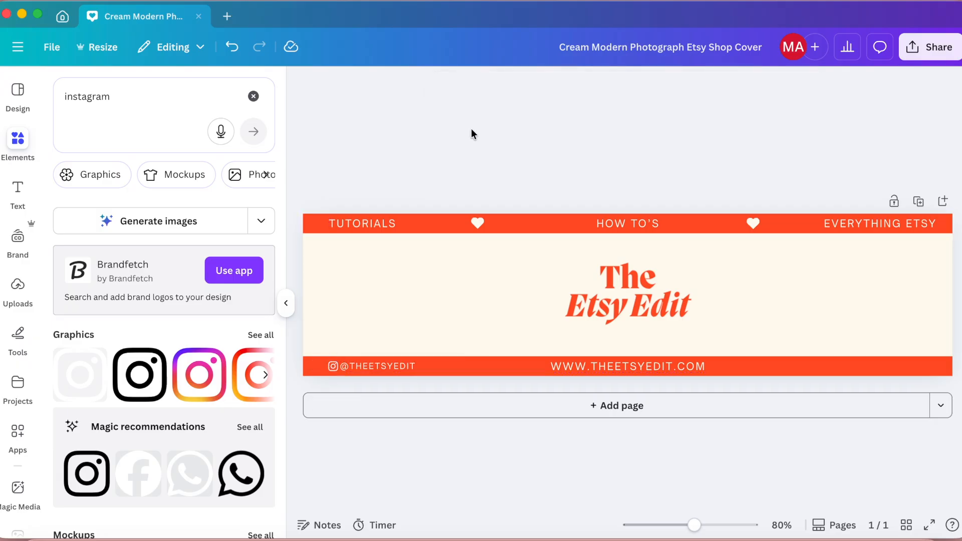
pyautogui.moveTo(331, 368); pyautogui.dragTo(377, 368)
pyautogui.click(456, 156)
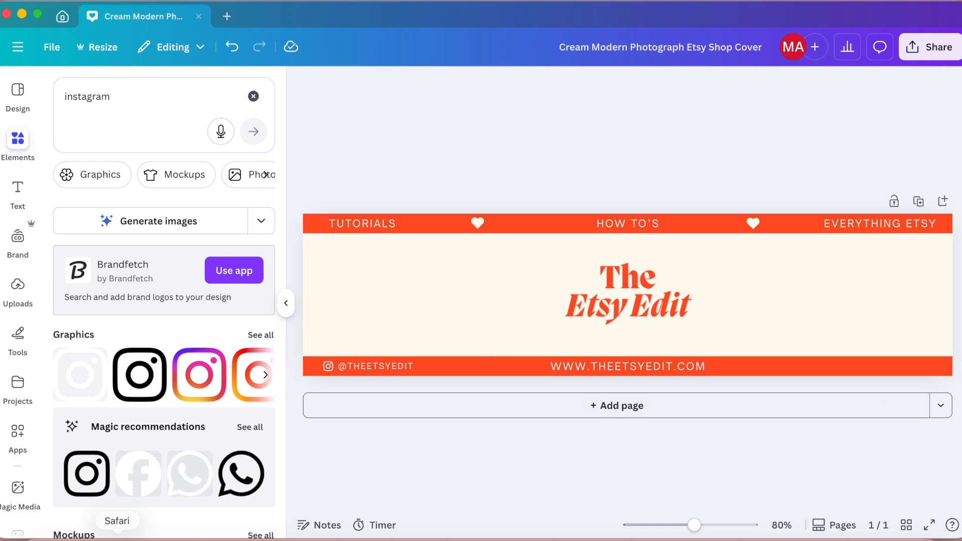
# Step: Add the white Facebook icon, shrink it to fit the lower band, and place it toward the band's right end
pyautogui.click(138, 474)
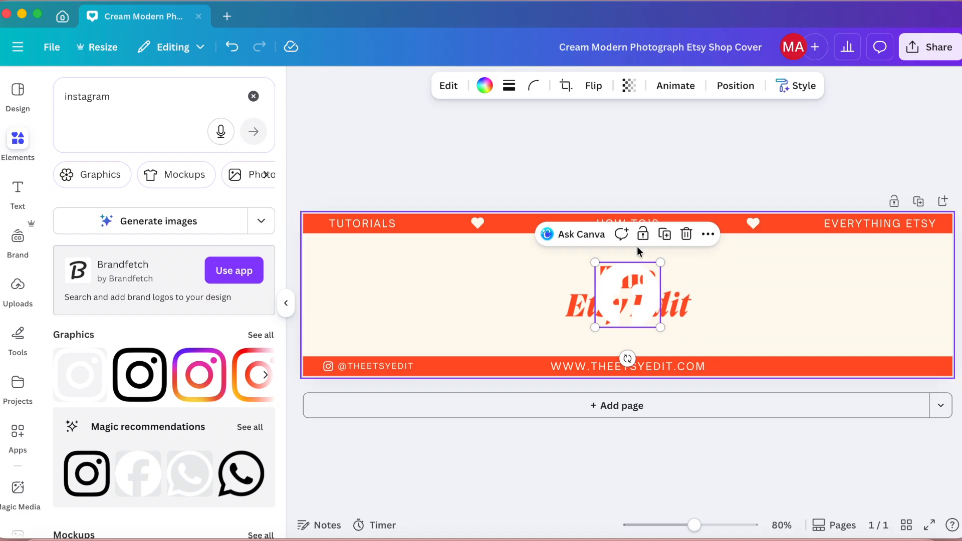
pyautogui.moveTo(596, 261); pyautogui.dragTo(663, 298)
pyautogui.moveTo(663, 339); pyautogui.dragTo(849, 401)
pyautogui.click(720, 132)
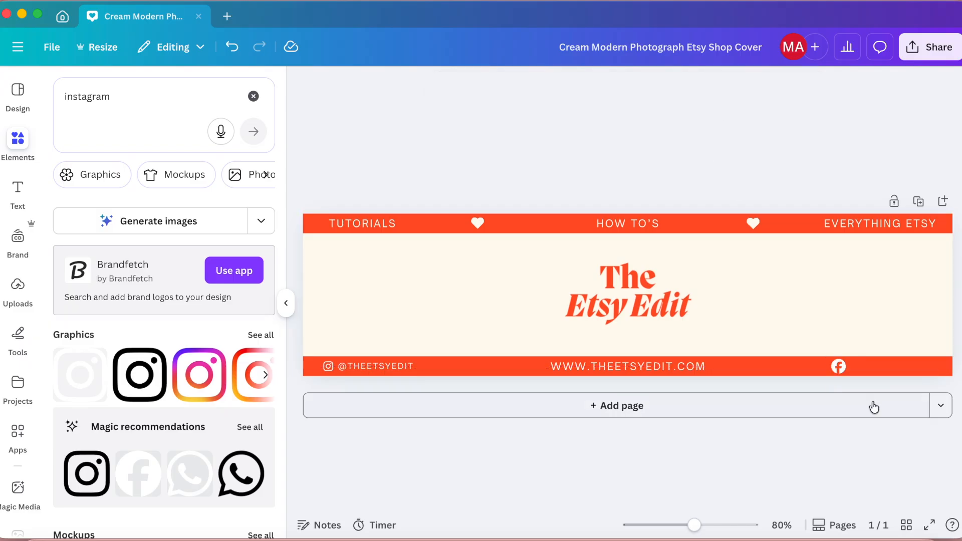
pyautogui.click(838, 367)
pyautogui.moveTo(832, 360); pyautogui.dragTo(834, 361)
pyautogui.moveTo(853, 402); pyautogui.dragTo(852, 404)
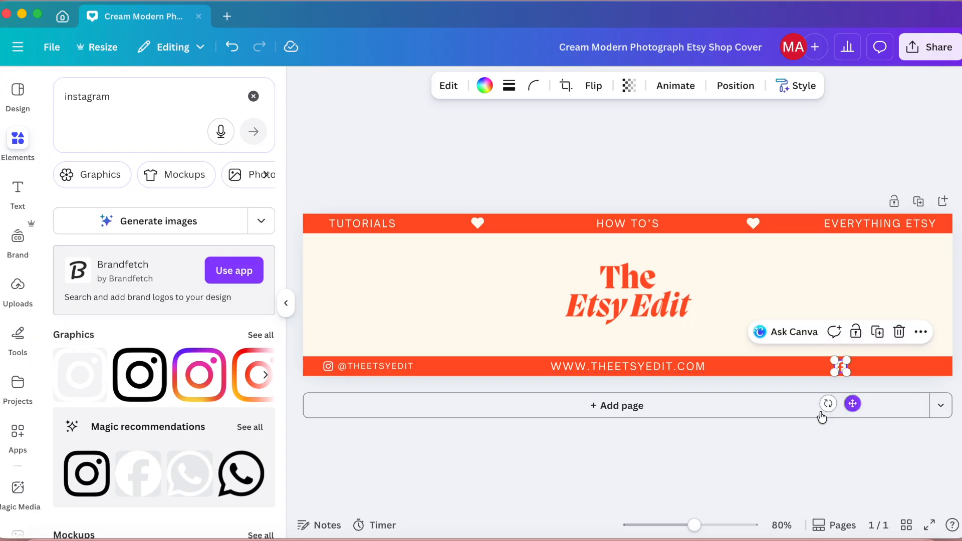
pyautogui.click(385, 367)
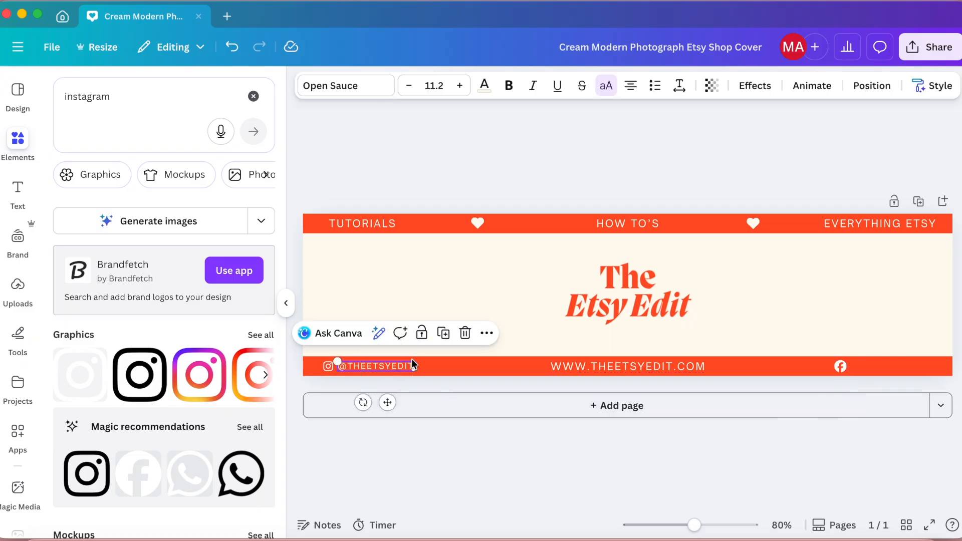
pyautogui.click(444, 333)
pyautogui.moveTo(392, 375); pyautogui.dragTo(905, 366)
pyautogui.moveTo(839, 368); pyautogui.dragTo(848, 366)
pyautogui.click(750, 158)
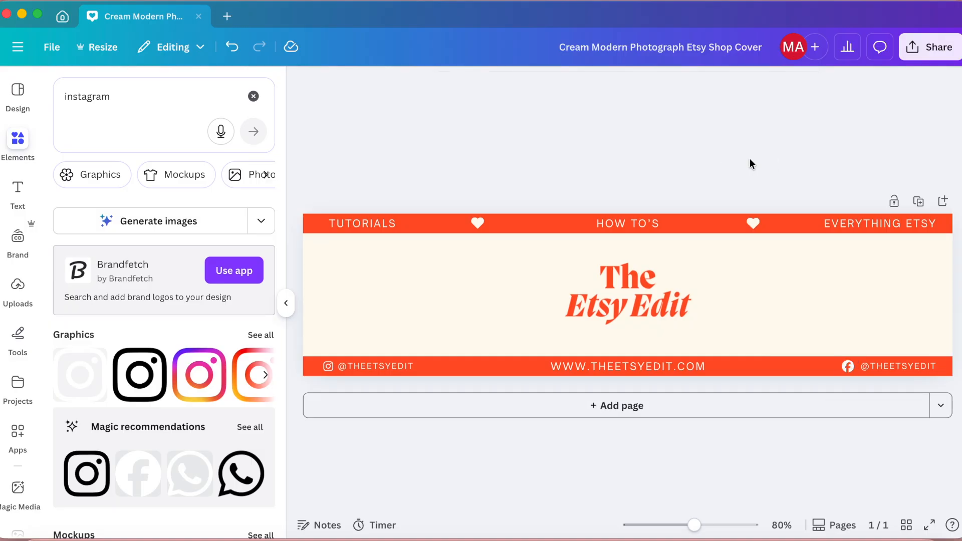
pyautogui.click(636, 362)
pyautogui.moveTo(636, 362); pyautogui.dragTo(638, 362)
pyautogui.click(659, 130)
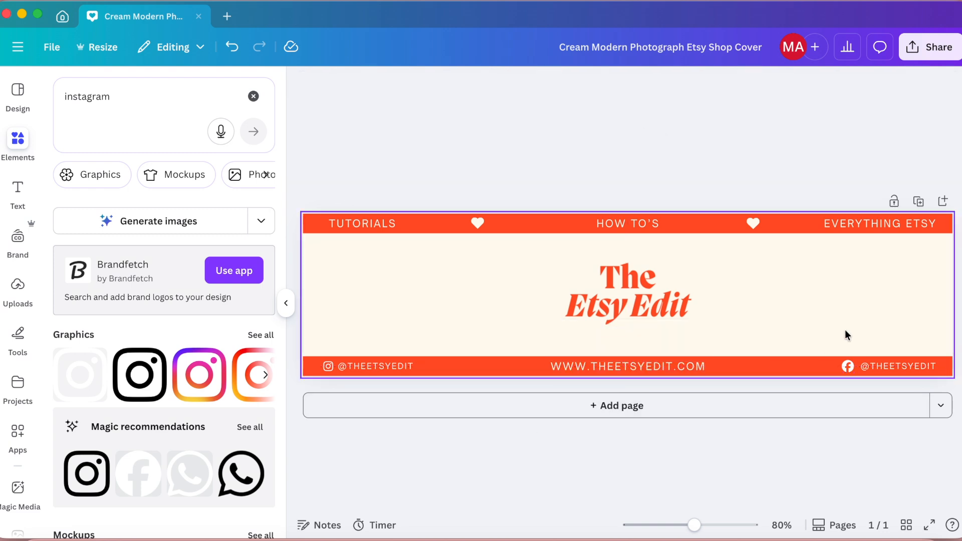
# Step: Download the banner as a PNG and save it in the Downloads folder as "The Etsy Edit - Banner.png"
pyautogui.click(931, 50)
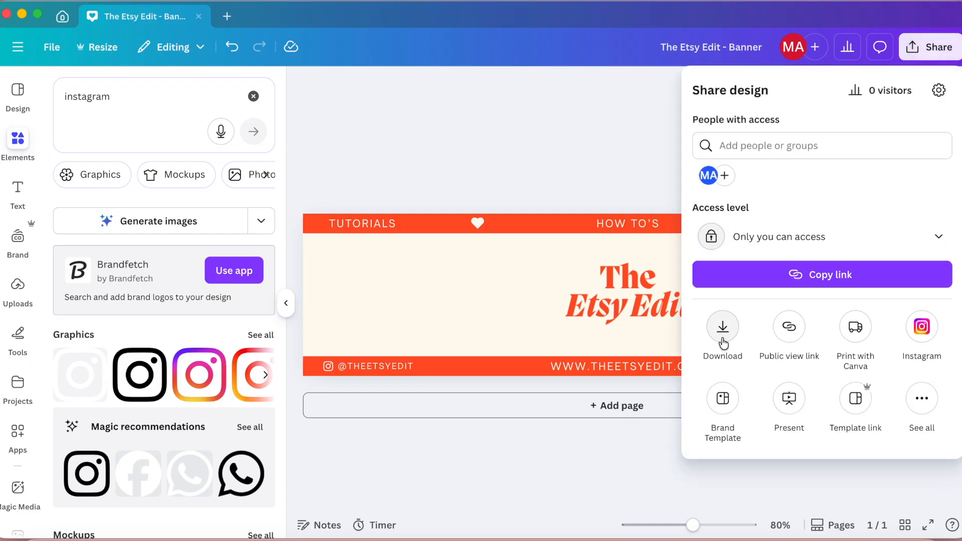
pyautogui.click(723, 340)
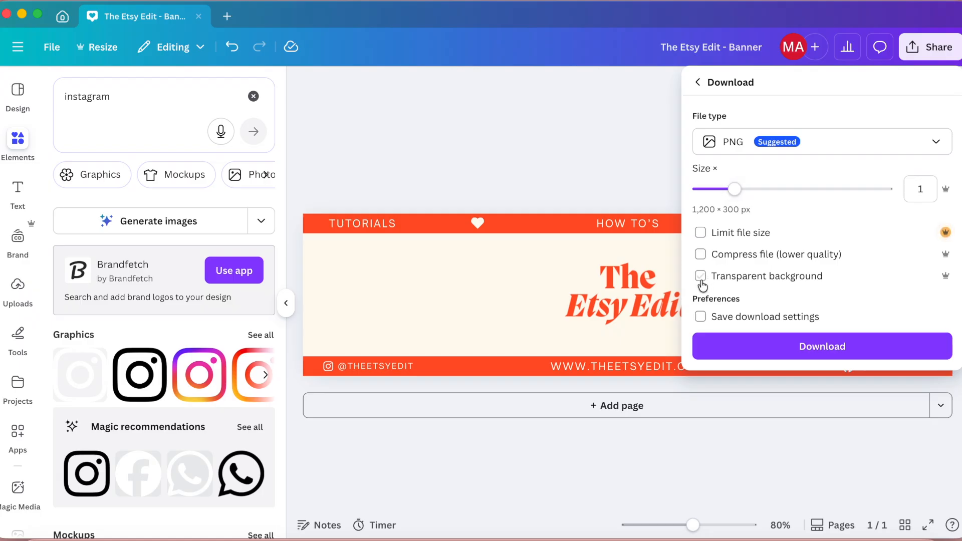
pyautogui.click(808, 341)
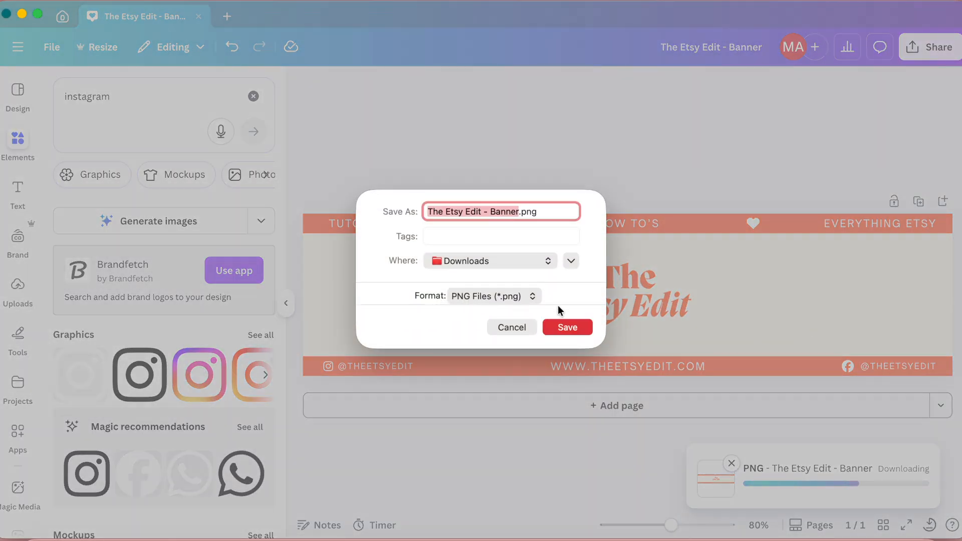
pyautogui.click(568, 327)
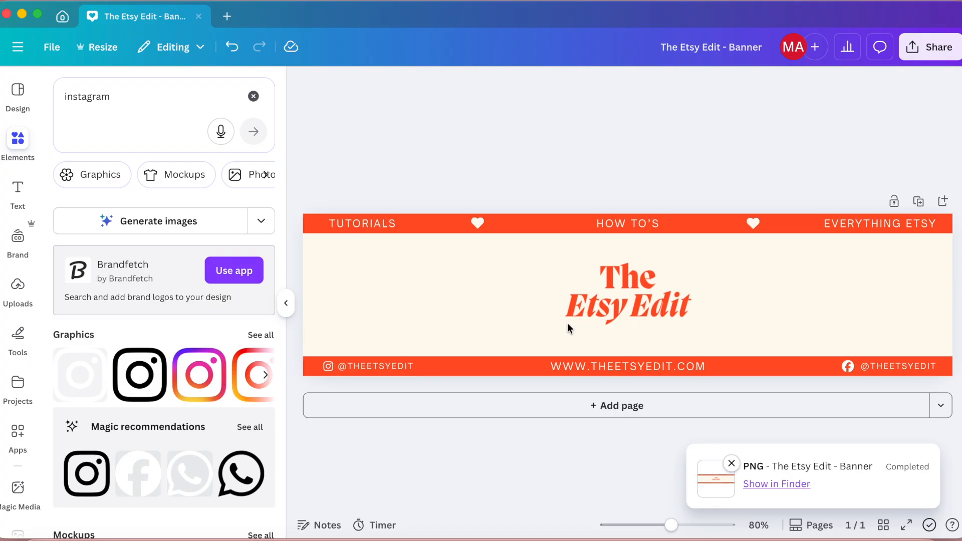
# Step: Open the downloaded banner image from the Downloads folder to check it, and close the preview
pyautogui.click(853, 519)
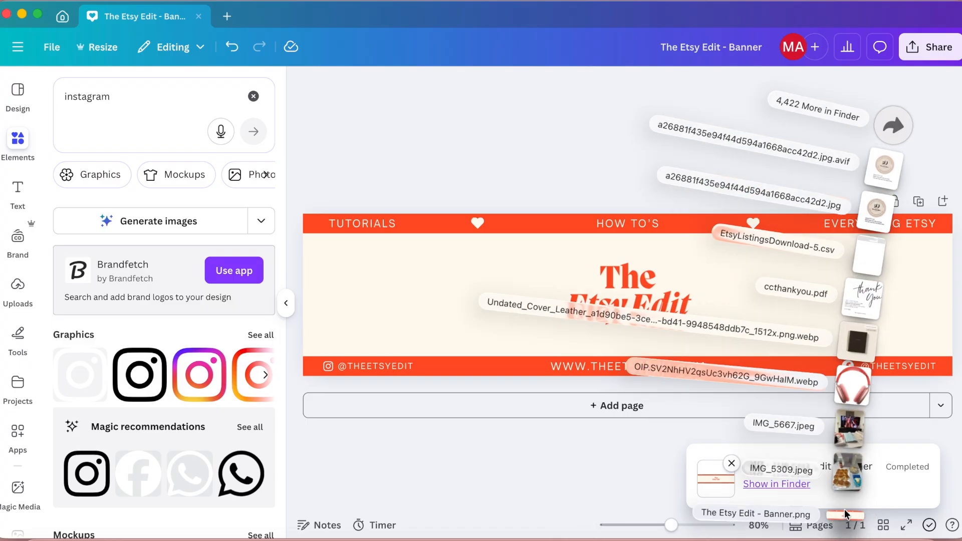
pyautogui.click(844, 509)
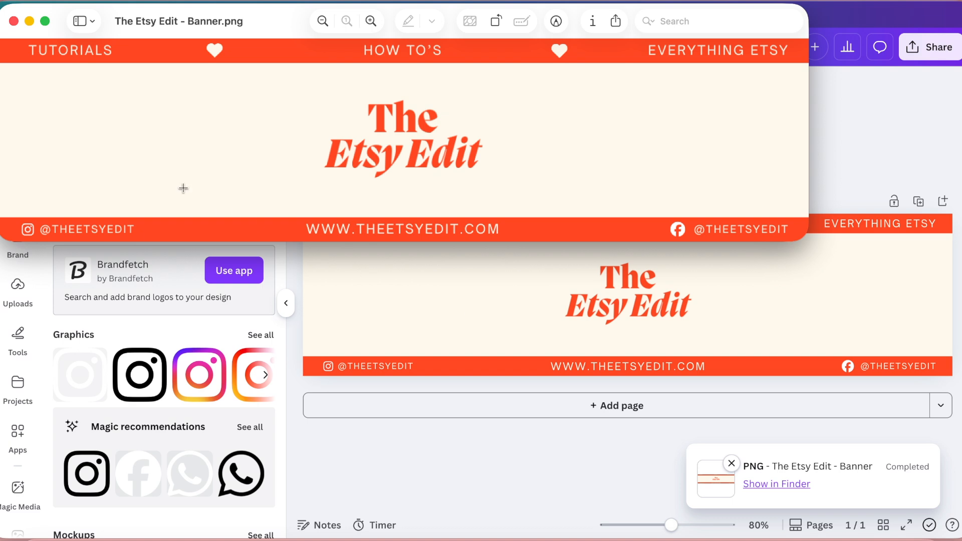
pyautogui.click(13, 21)
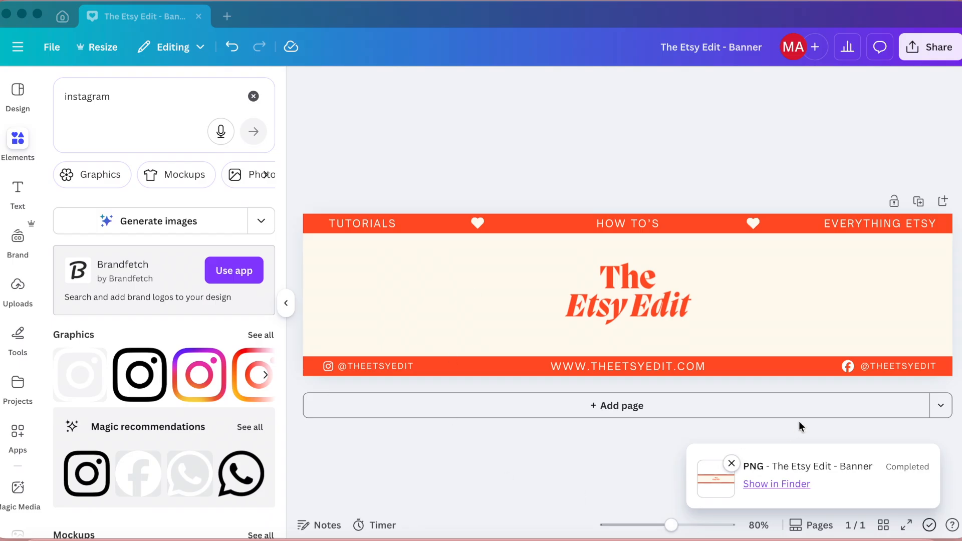